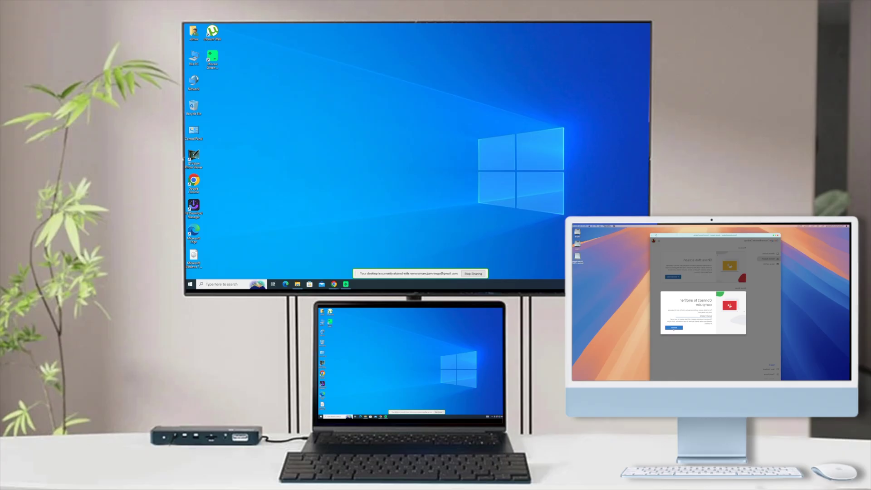
# - Start connecting the iMac to the other computer from the 'Connect to another computer' card
pyautogui.click(674, 328)
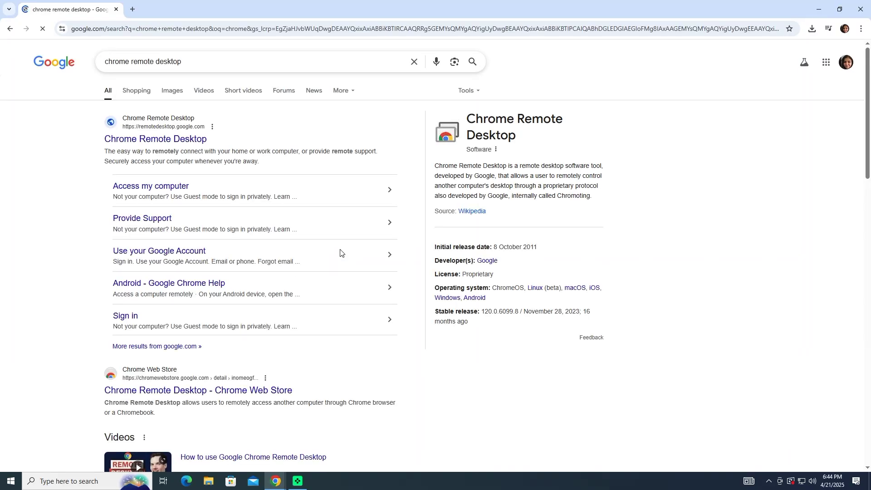
# - Add the Chrome Remote Desktop extension to Chrome from its Chrome Web Store page
pyautogui.scroll(-3, 258, 304)
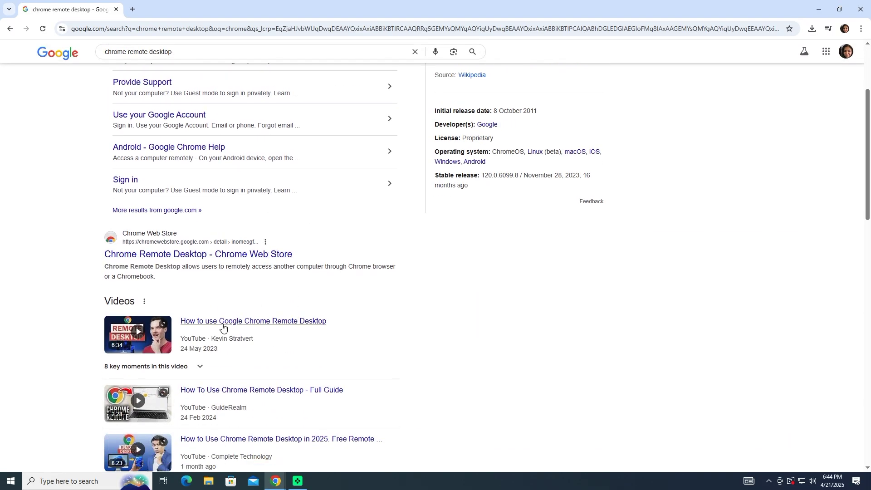
pyautogui.click(210, 255)
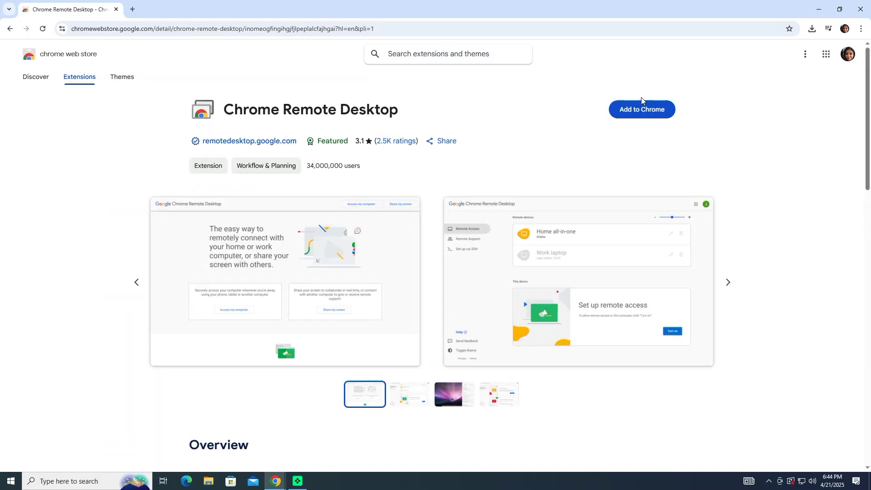
pyautogui.click(644, 110)
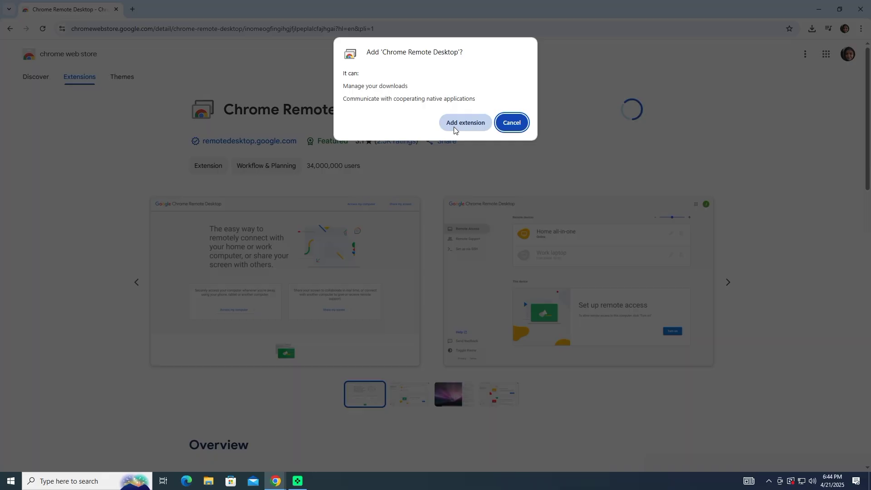
pyautogui.click(454, 127)
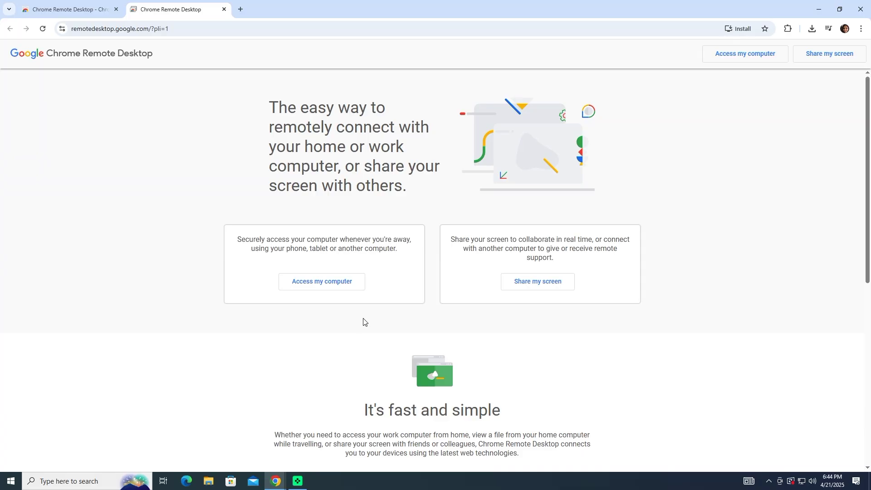
# - Download the Chrome Remote Desktop host installer, launch it, and accept the terms to install
pyautogui.click(337, 286)
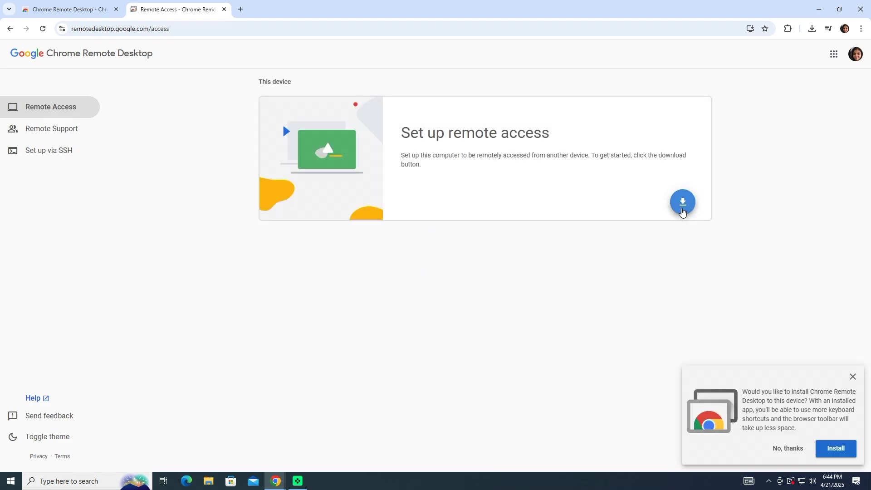
pyautogui.click(682, 205)
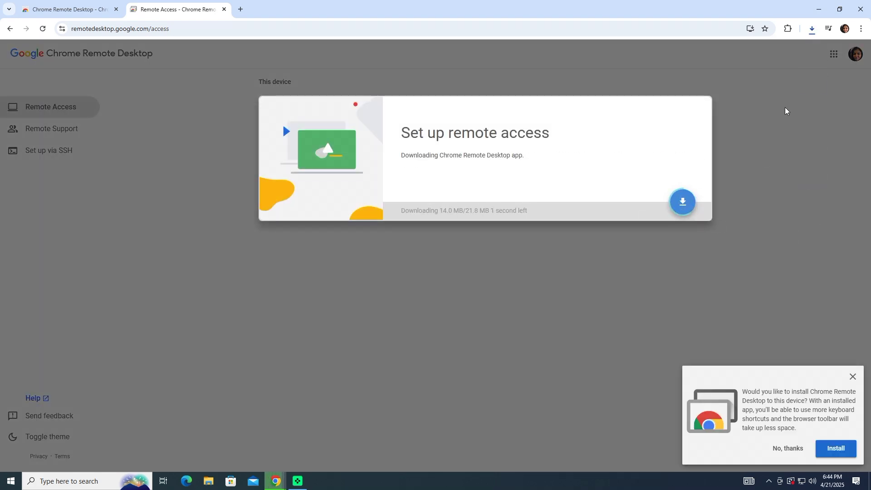
pyautogui.click(812, 29)
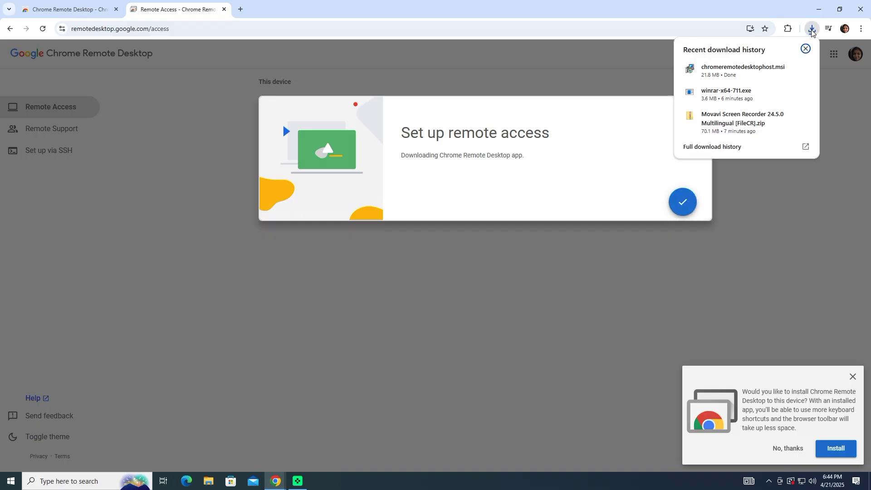
pyautogui.click(768, 70)
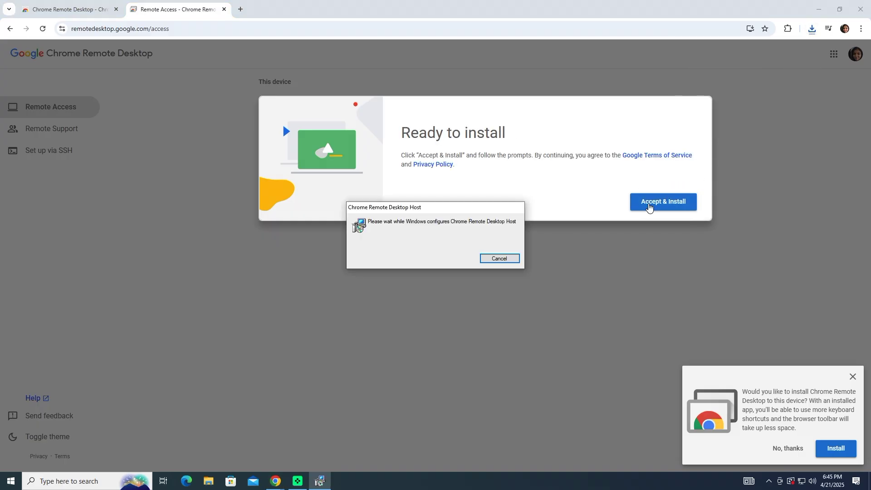
pyautogui.click(648, 203)
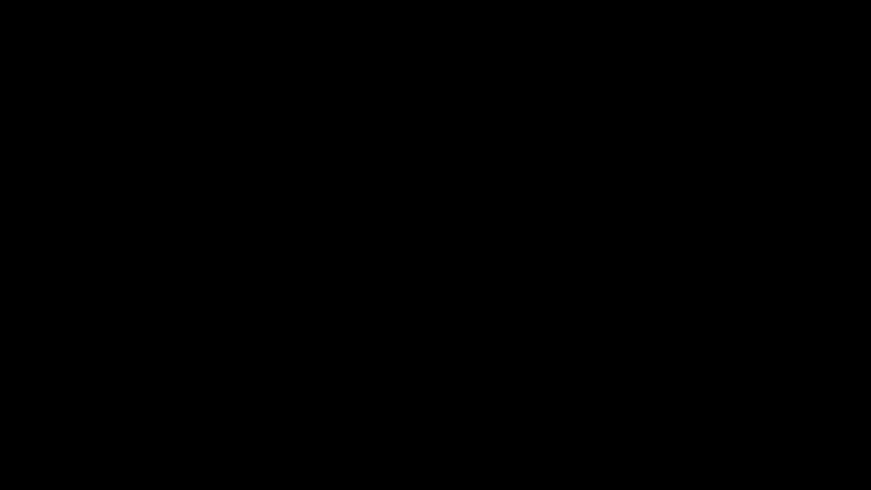
# - Approve the installer's changes and name the PC 'mac and pc'
pyautogui.click(412, 309)
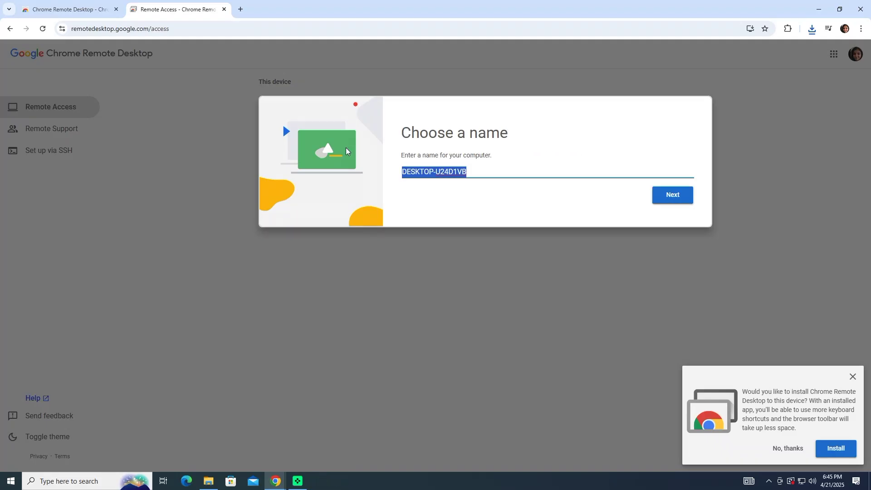
pyautogui.write('mac and')
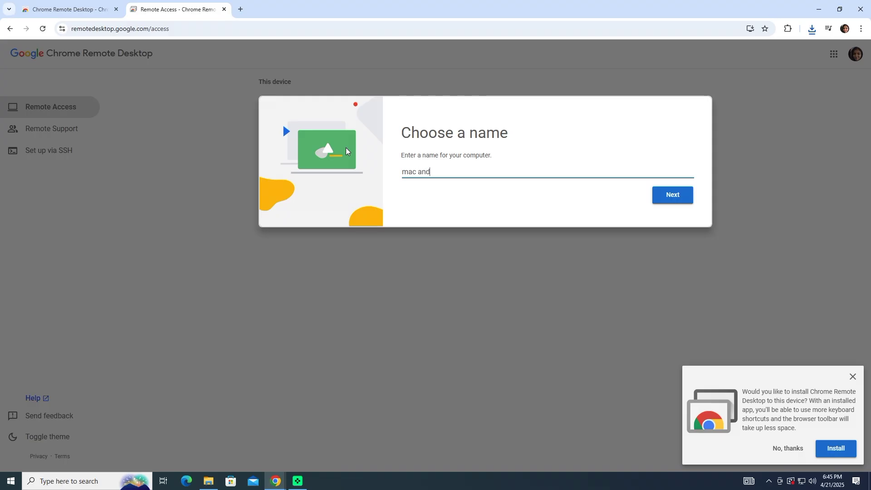
pyautogui.write(' pc')
pyautogui.click(677, 199)
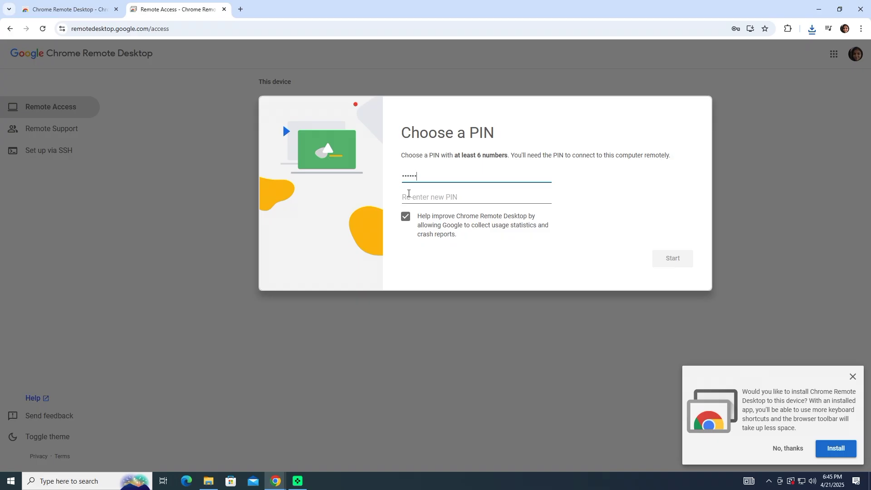
# - Set and confirm a six-digit PIN, then start remote access
pyautogui.click(416, 198)
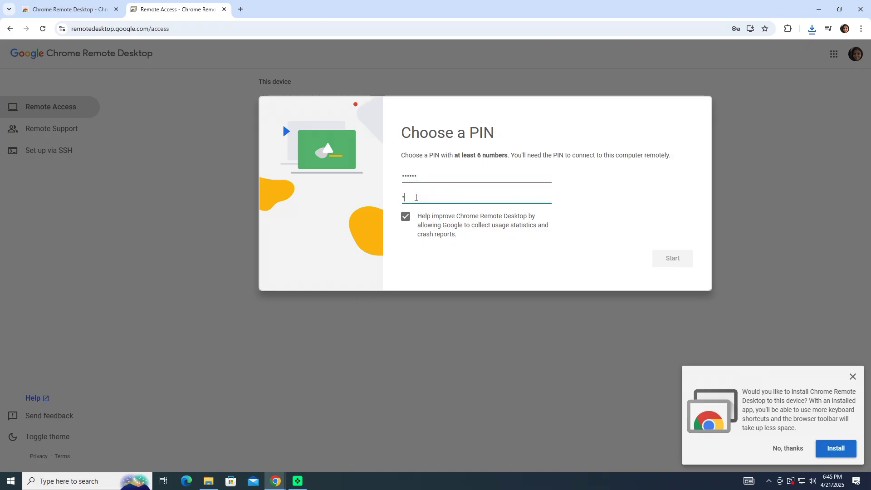
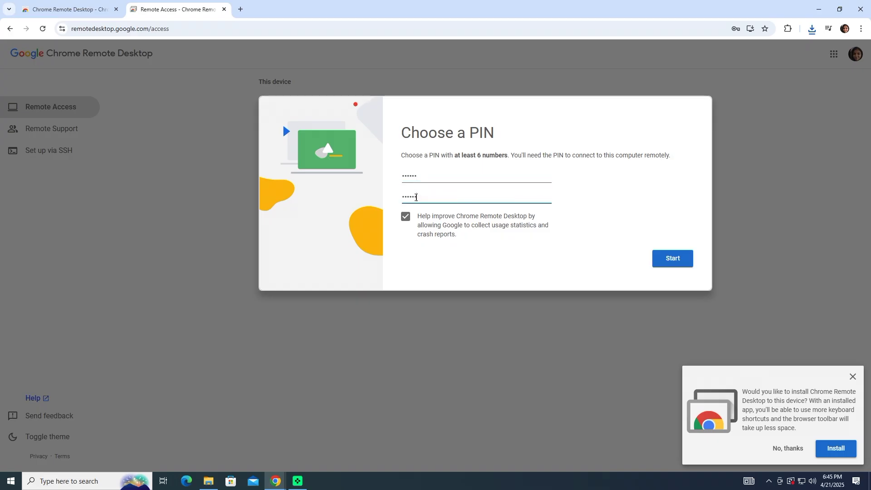
pyautogui.click(672, 265)
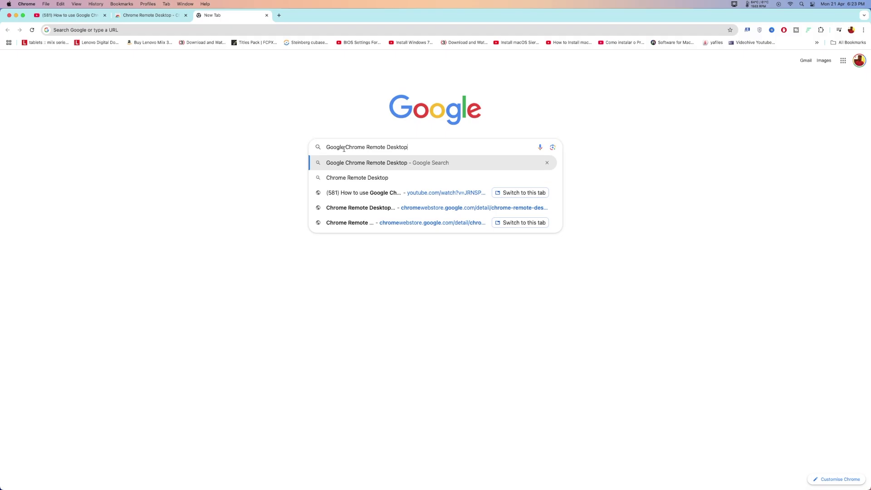
# - Search for Google Chrome Remote Desktop on the Mac and add the extension from the Web Store
pyautogui.press('Return')
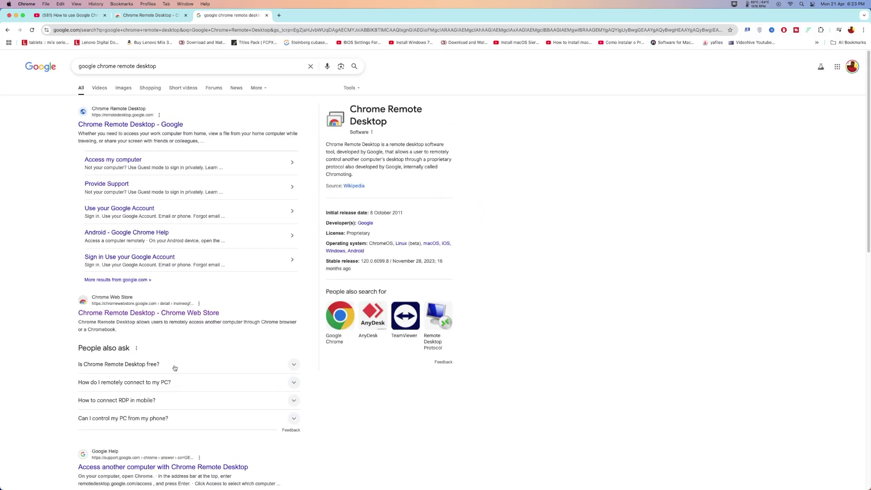
pyautogui.click(162, 313)
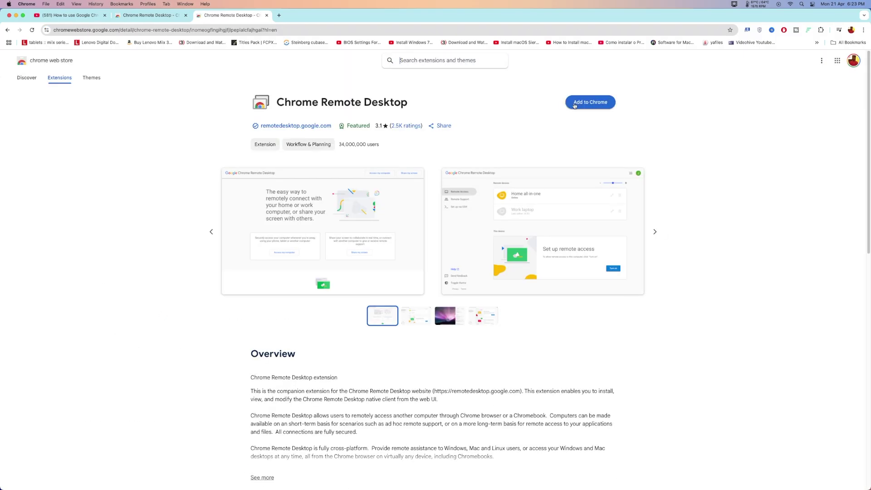
pyautogui.click(575, 104)
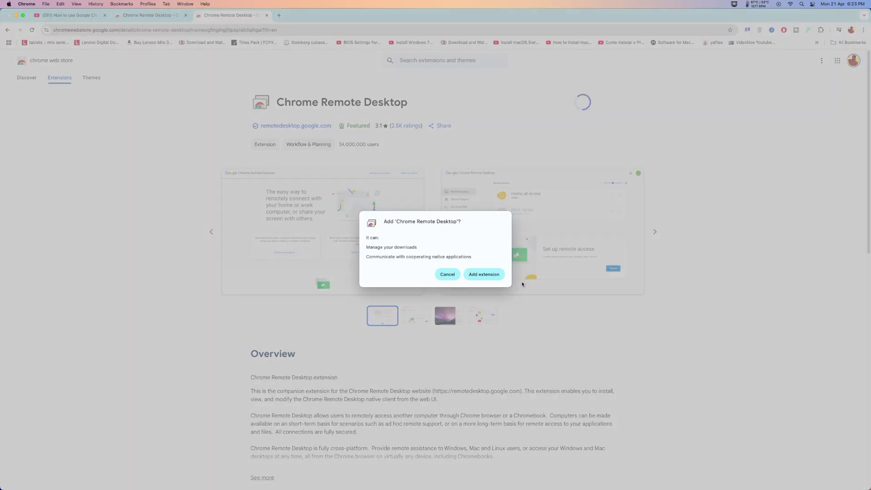
pyautogui.click(484, 274)
# - Install Chrome Remote Desktop as an app and download the remote access host software
pyautogui.click(185, 15)
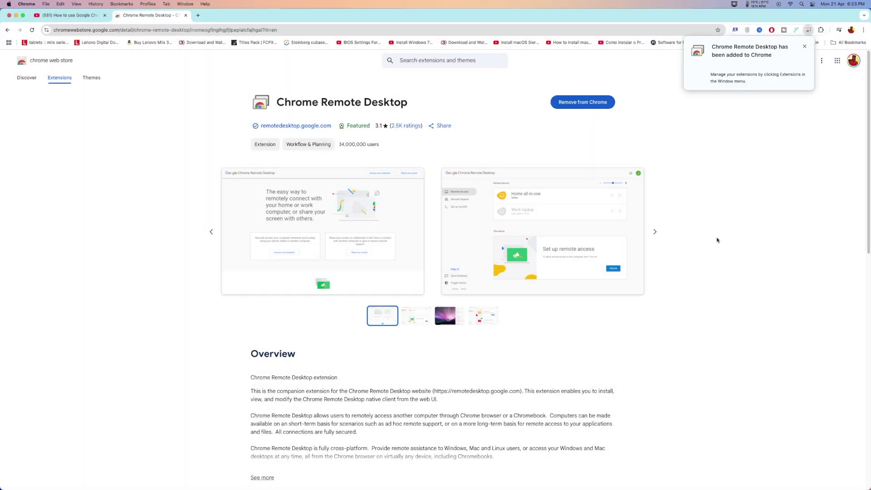
pyautogui.click(808, 30)
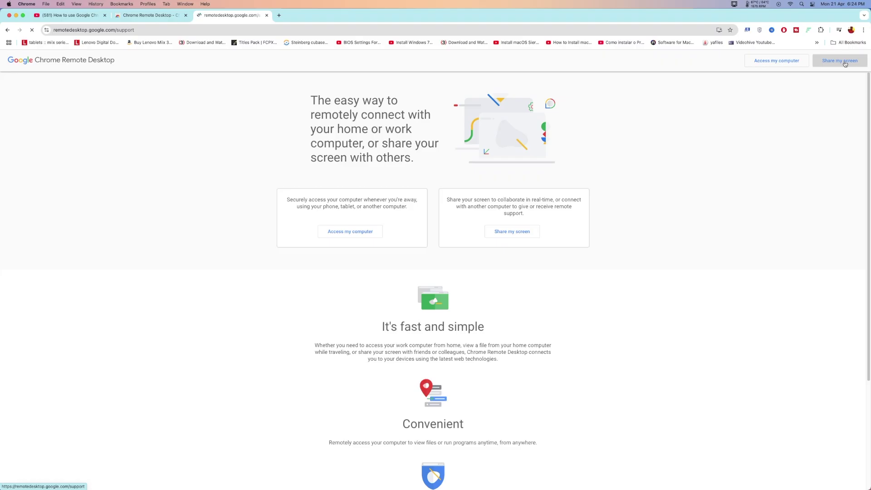
pyautogui.click(843, 61)
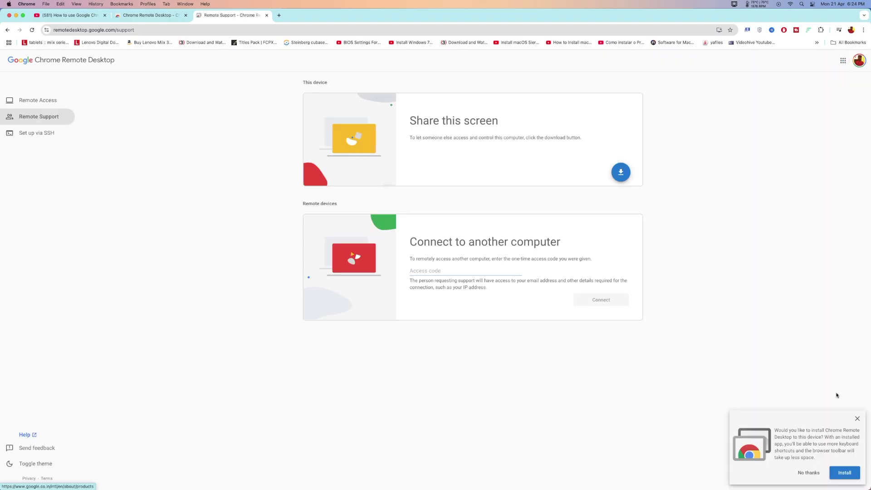
pyautogui.click(840, 471)
pyautogui.click(567, 161)
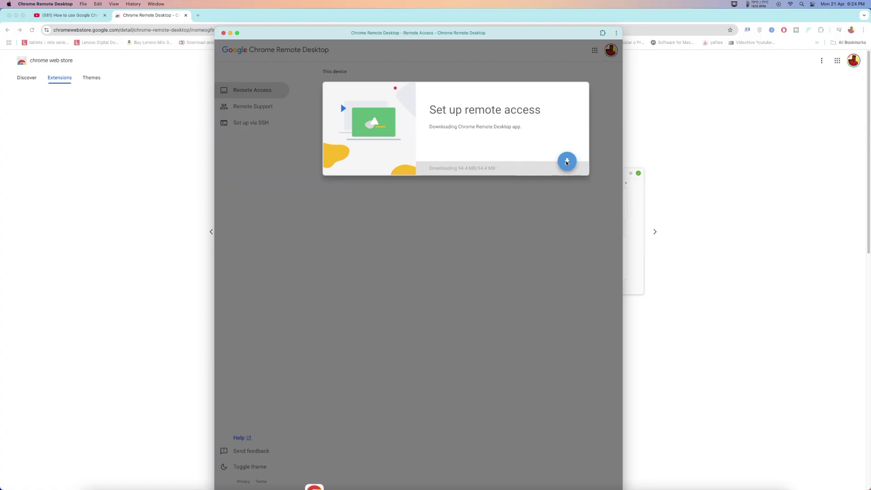
# - Save the downloaded Chrome Remote Desktop Host package
pyautogui.click(313, 477)
pyautogui.click(481, 154)
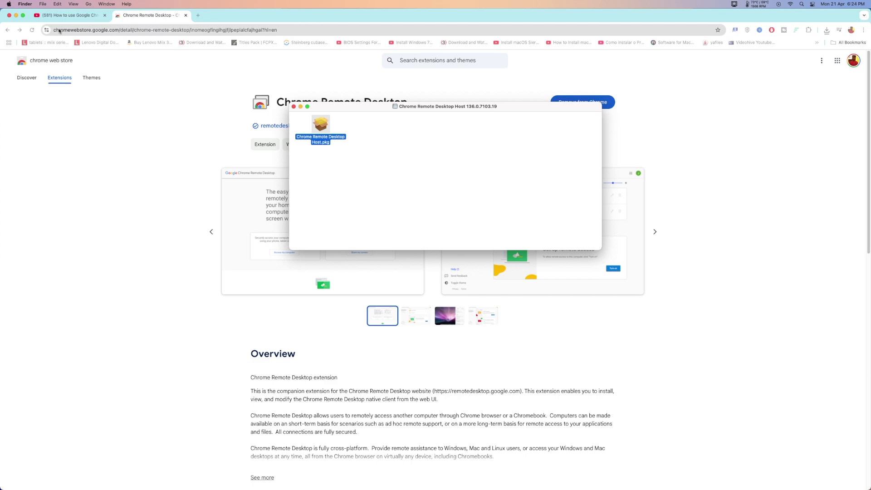
pyautogui.press('Return')
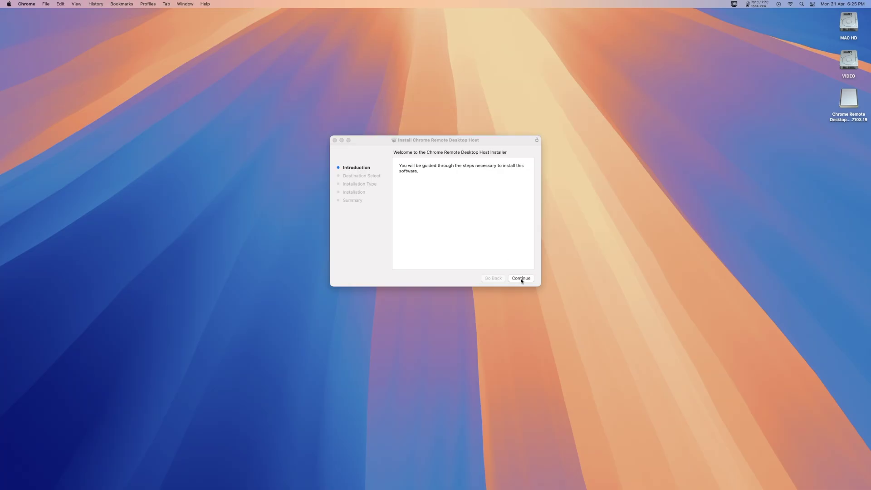
# - Install Chrome Remote Desktop Host on MAC HD with the admin password and close the installer
pyautogui.click(521, 278)
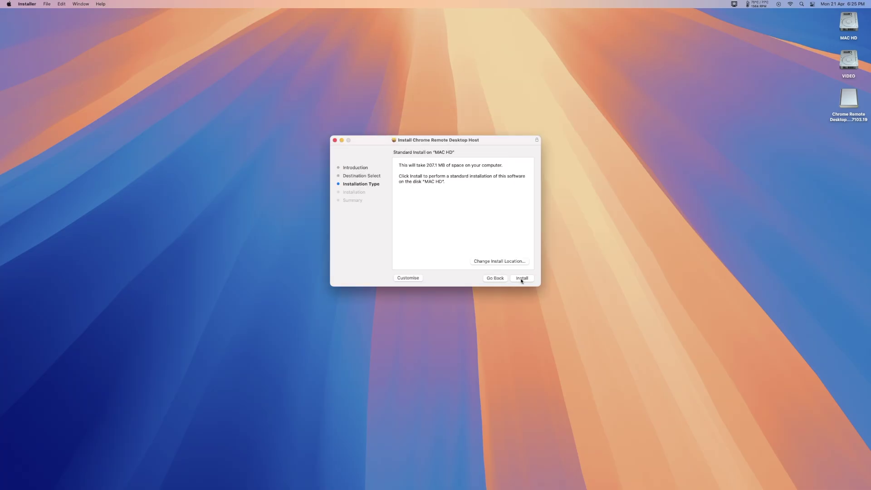
pyautogui.click(395, 278)
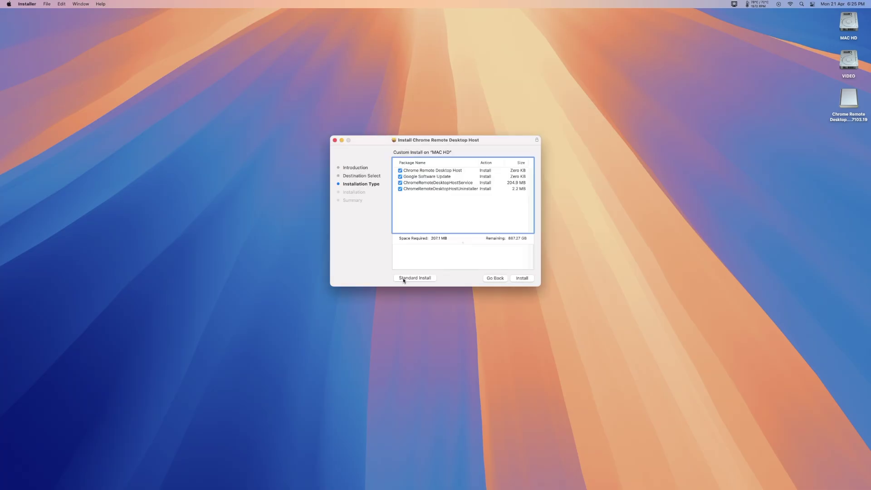
pyautogui.click(521, 279)
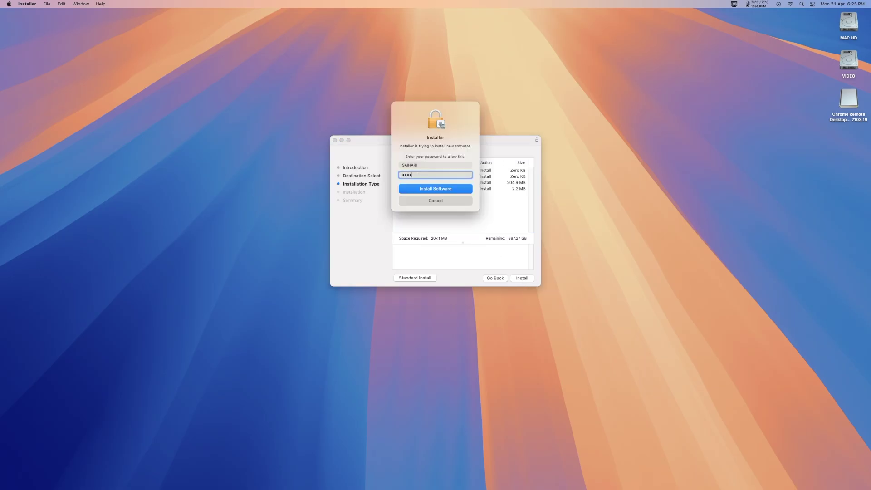
pyautogui.press('Return')
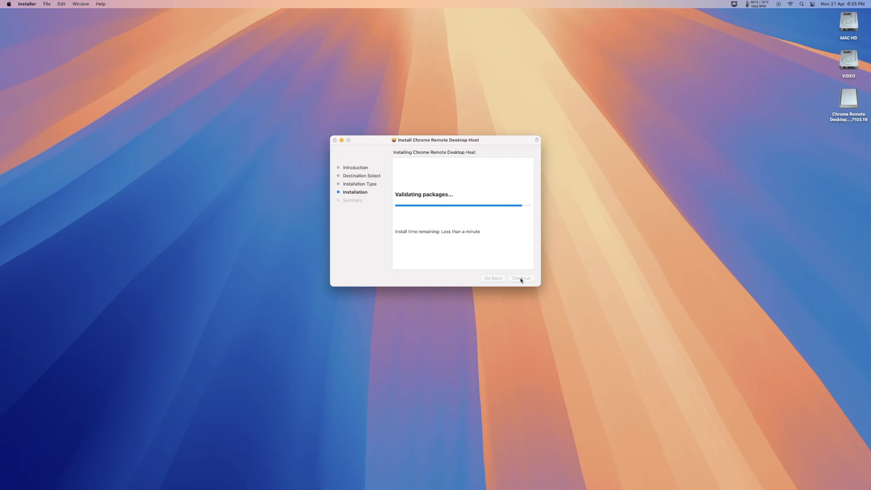
pyautogui.click(521, 277)
# - Keep the installer, open the Chrome Remote Desktop app, and request a one-time access code
pyautogui.click(416, 246)
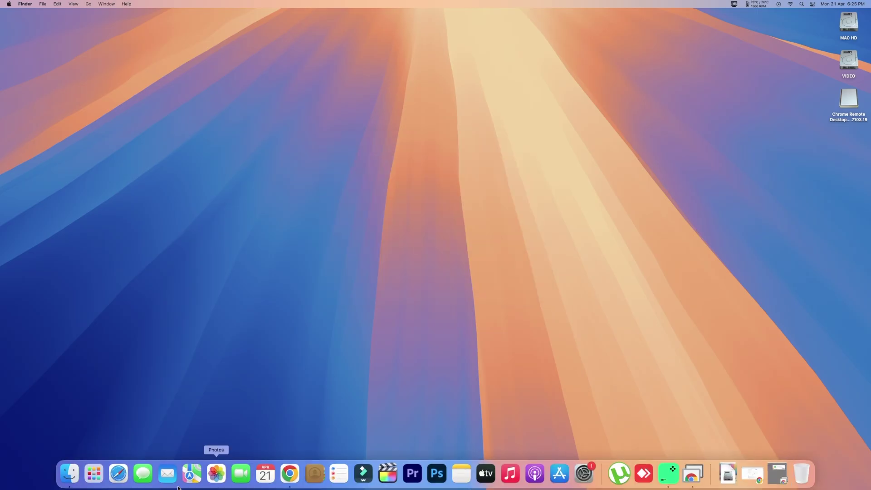
pyautogui.click(217, 473)
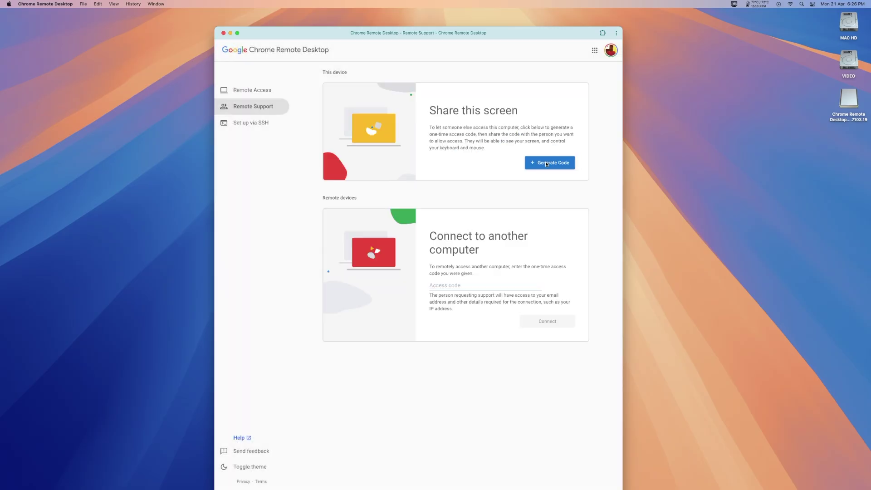
pyautogui.click(547, 164)
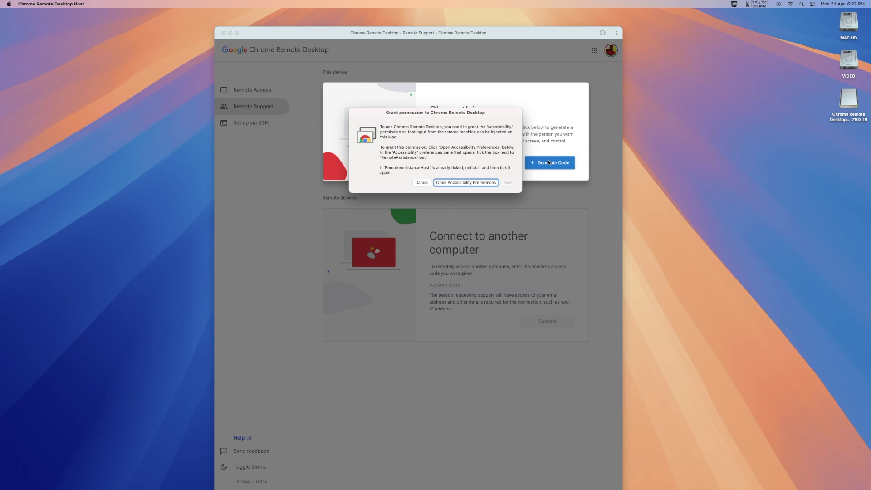
# - Grant Chrome Remote Desktop Accessibility and Screen Recording permissions in System Preferences
pyautogui.click(466, 184)
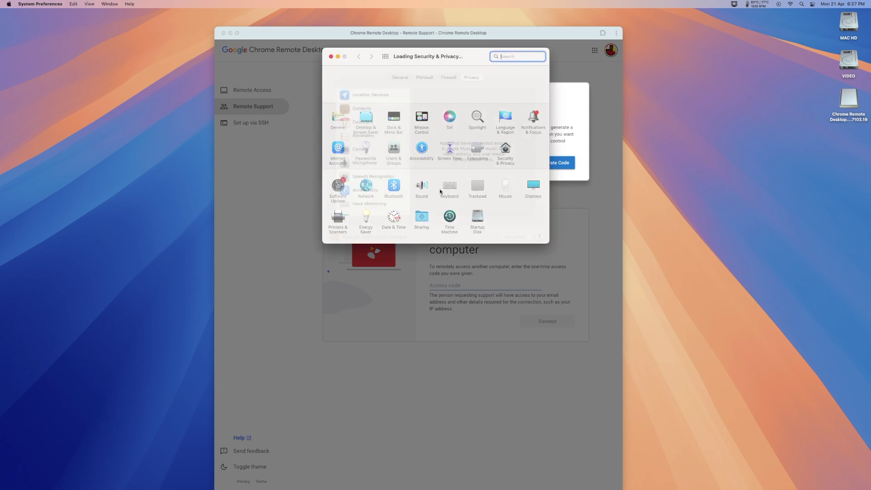
pyautogui.click(333, 239)
pyautogui.write('•')
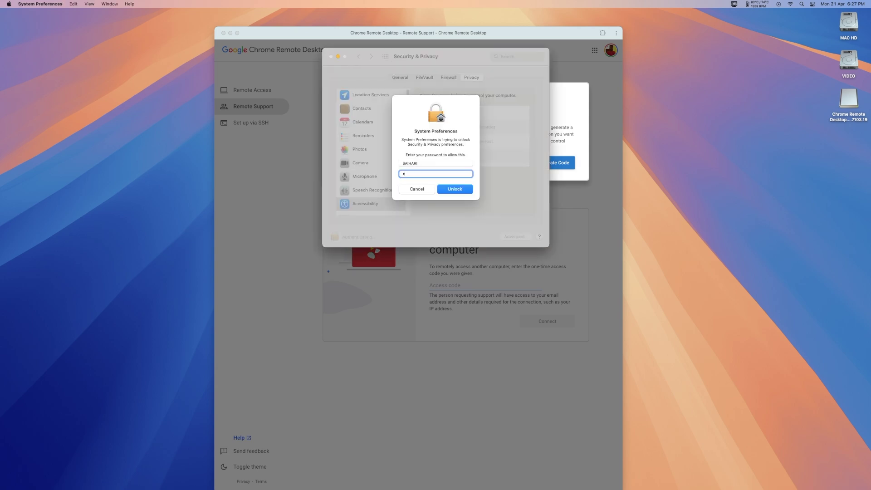
pyautogui.write('•••')
pyautogui.press('Return')
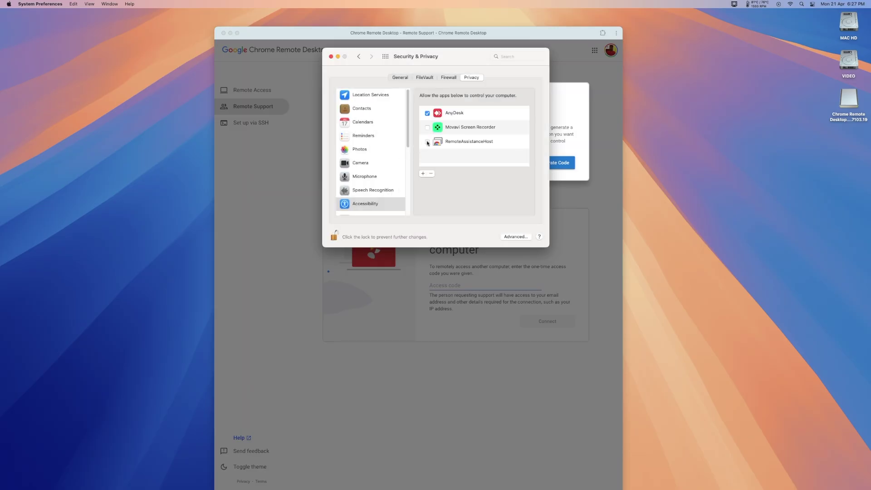
pyautogui.click(466, 182)
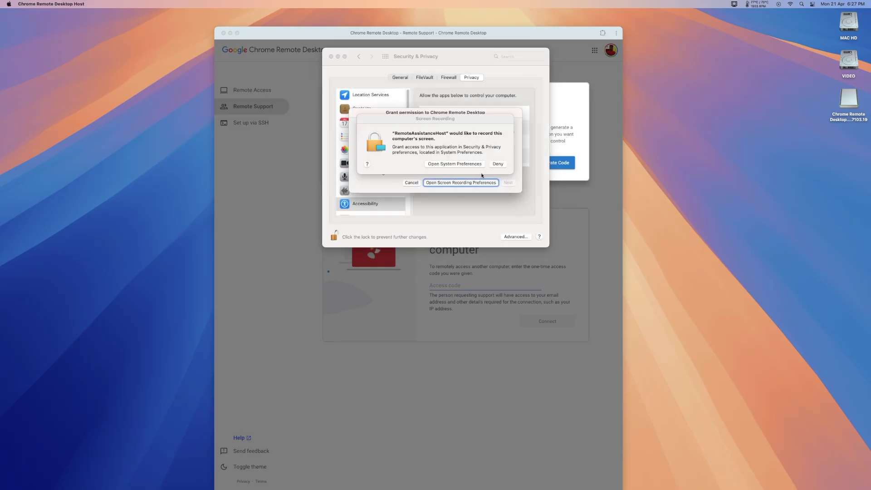
pyautogui.click(474, 166)
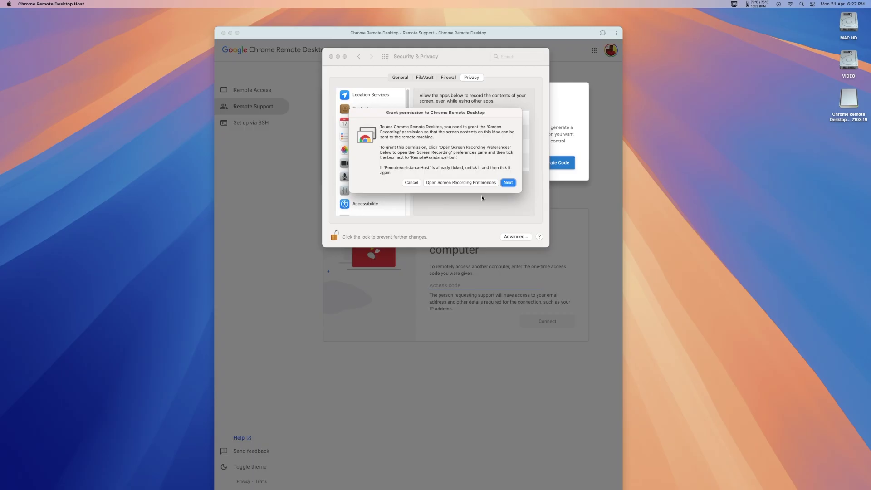
pyautogui.click(509, 182)
# - Generate a one-time access code, then turn on remote access for this Mac
pyautogui.click(331, 56)
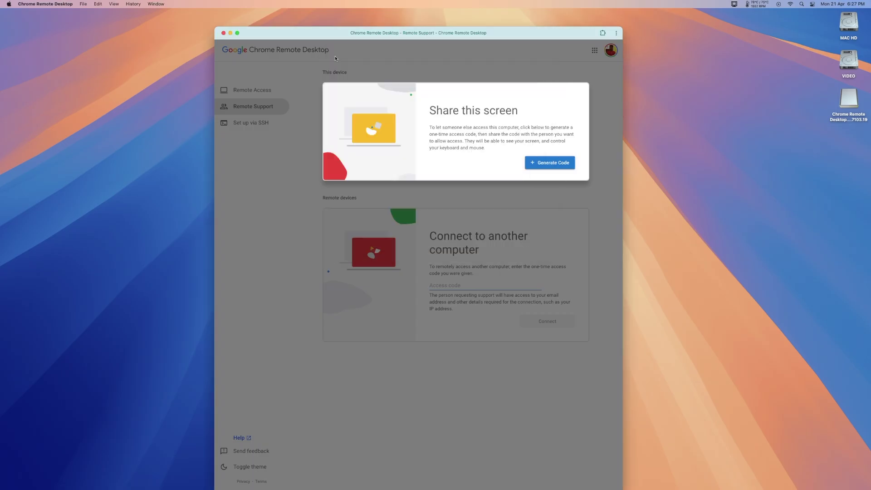
pyautogui.click(552, 163)
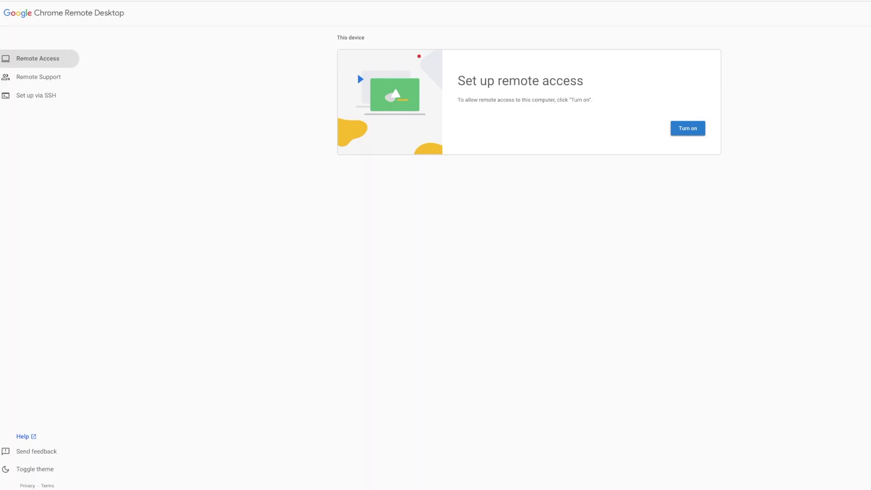
pyautogui.click(688, 130)
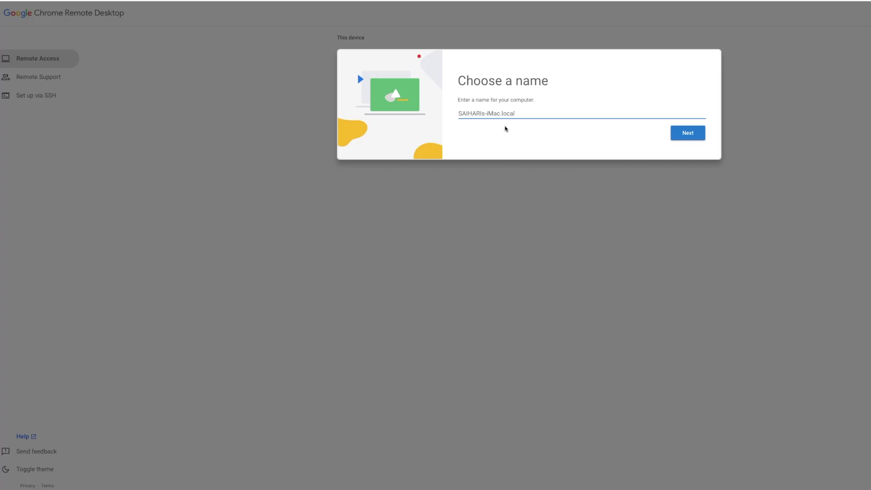
# - Replace the suggested computer name with 'MAC AND PC IMAC'
pyautogui.press('super+a')
pyautogui.press('BackSpace')
pyautogui.write('MAC AND PC IMAC')
pyautogui.click(682, 134)
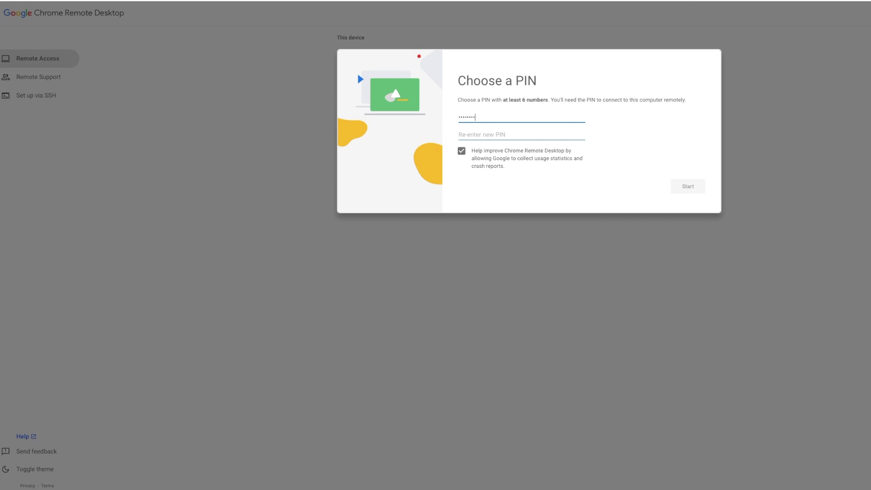
# - Enter and confirm a ten-digit PIN, then start remote access
pyautogui.press('Tab')
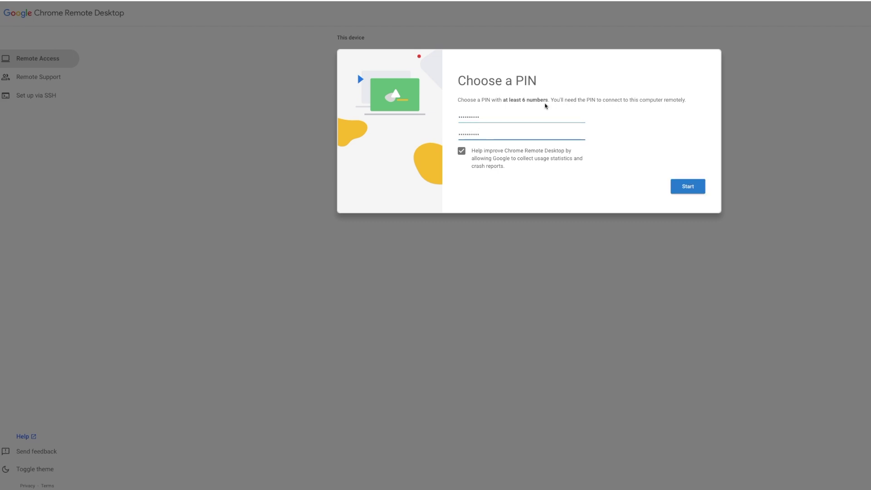
pyautogui.click(699, 187)
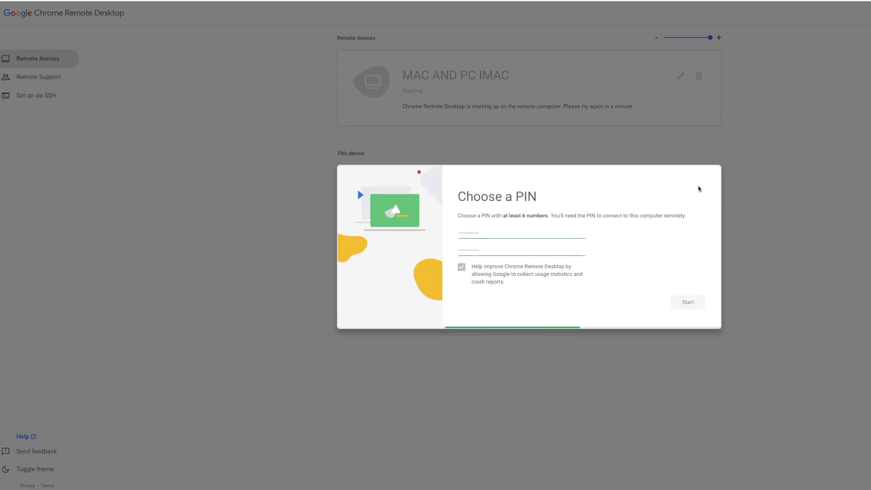
# - Confirm the admin password and allow ChromeRemoteDesktopHost in Accessibility privacy settings
pyautogui.write('••••••••')
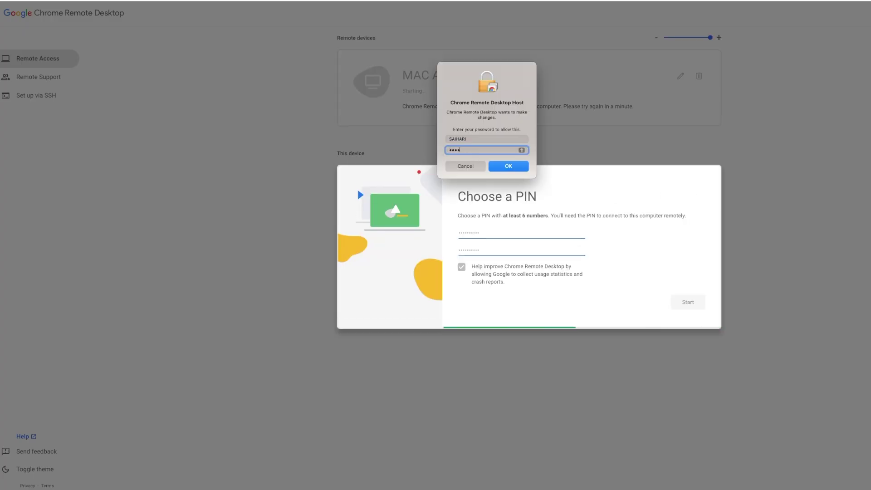
pyautogui.click(502, 168)
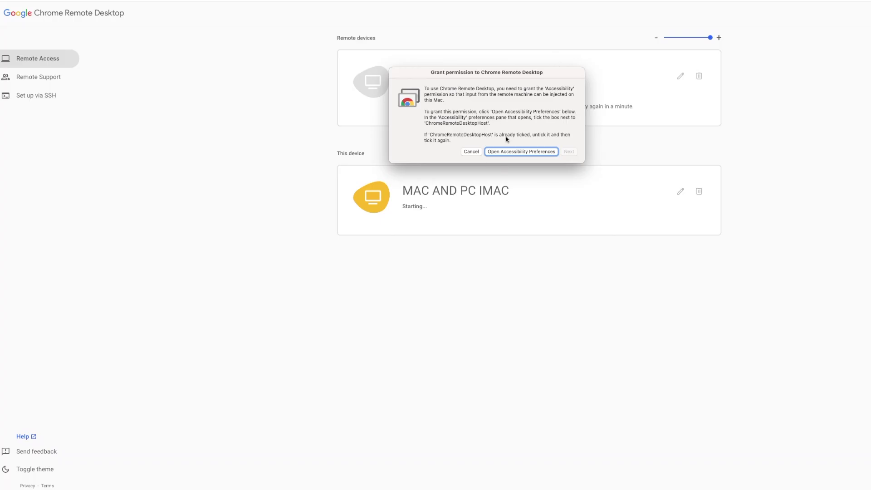
pyautogui.click(521, 152)
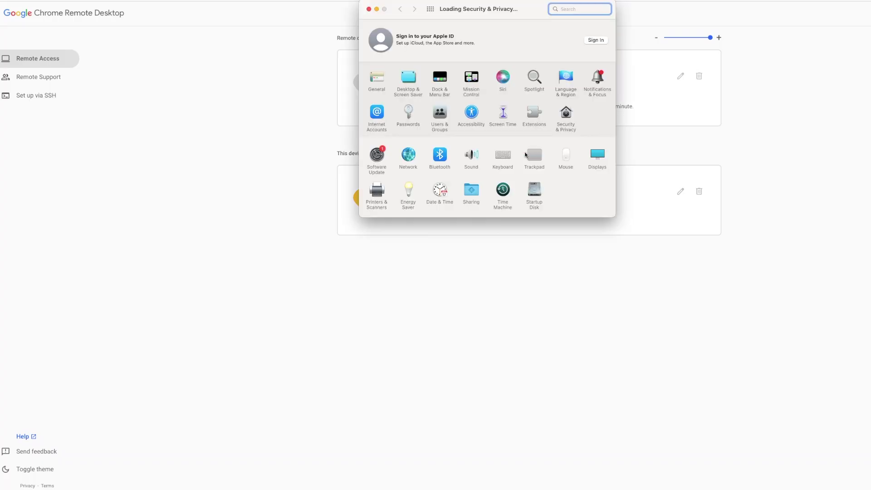
pyautogui.click(371, 214)
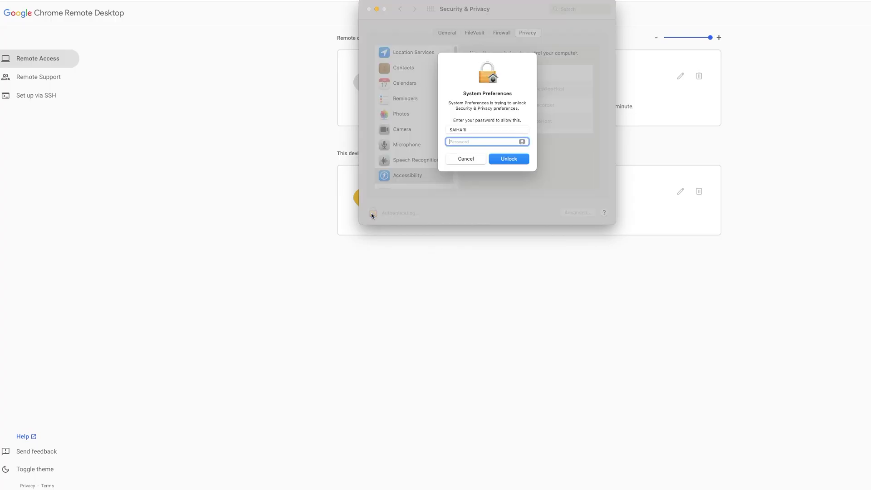
pyautogui.write('••••••••')
pyautogui.click(509, 158)
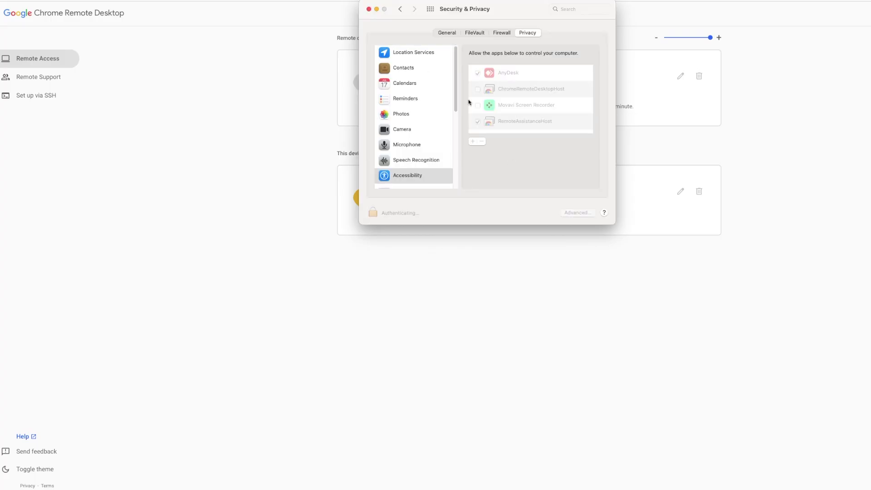
pyautogui.click(477, 89)
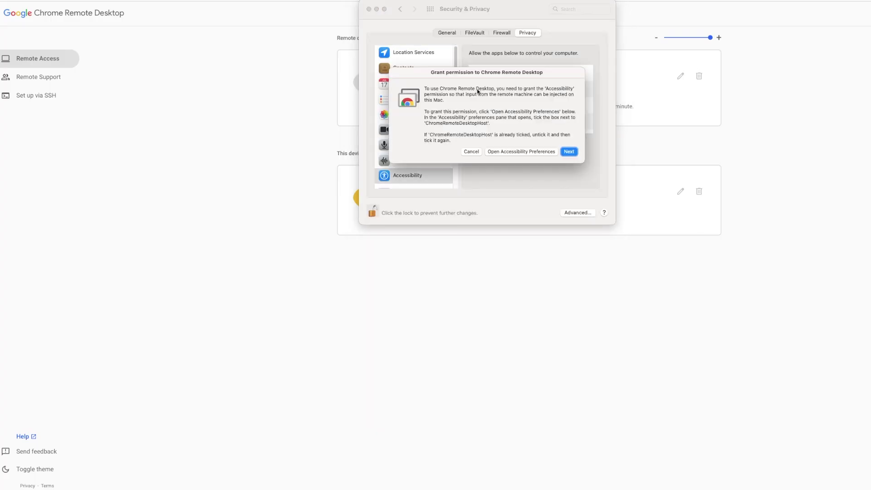
# - Allow ChromeRemoteDesktopHost to record the screen, then close System Preferences
pyautogui.click(569, 153)
pyautogui.click(509, 131)
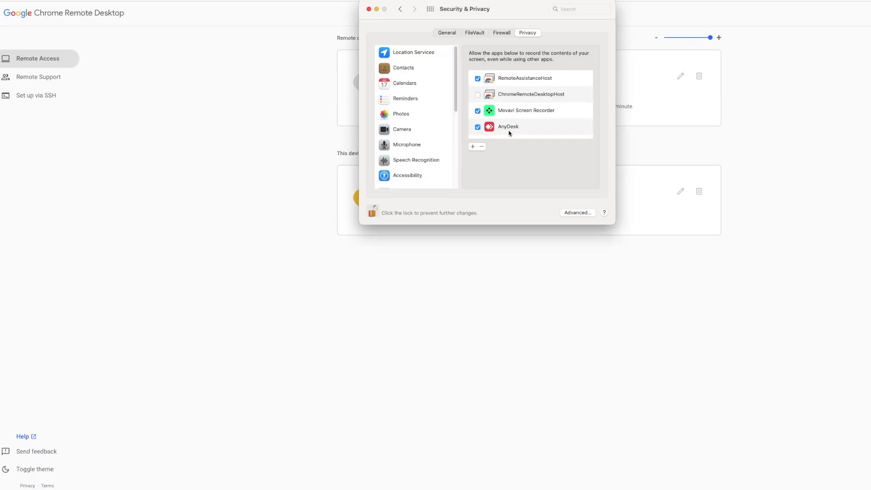
pyautogui.click(478, 94)
pyautogui.click(567, 151)
pyautogui.click(565, 151)
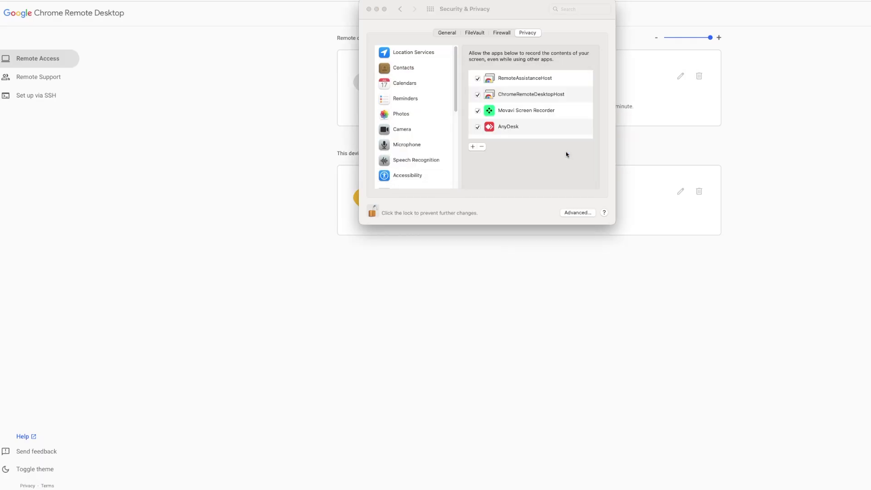
pyautogui.click(368, 9)
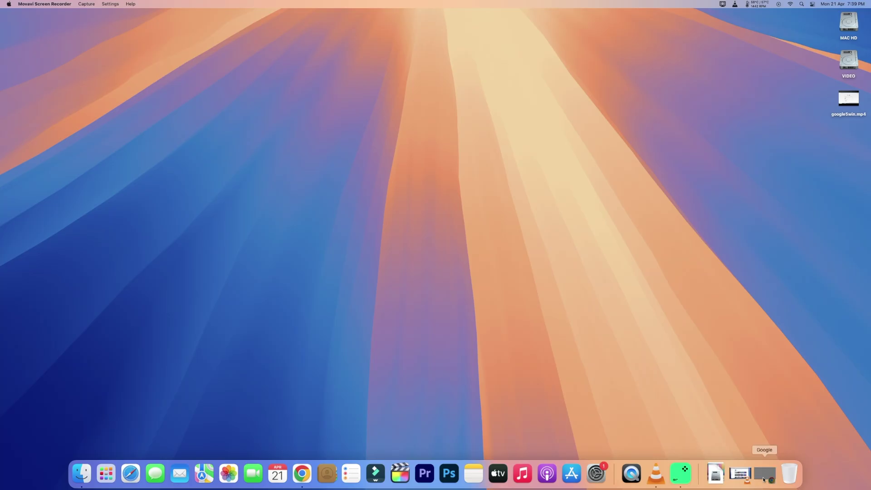
# - Open Chrome Remote Desktop in Chrome and bring up the remote Windows PC's desktop
pyautogui.click(763, 479)
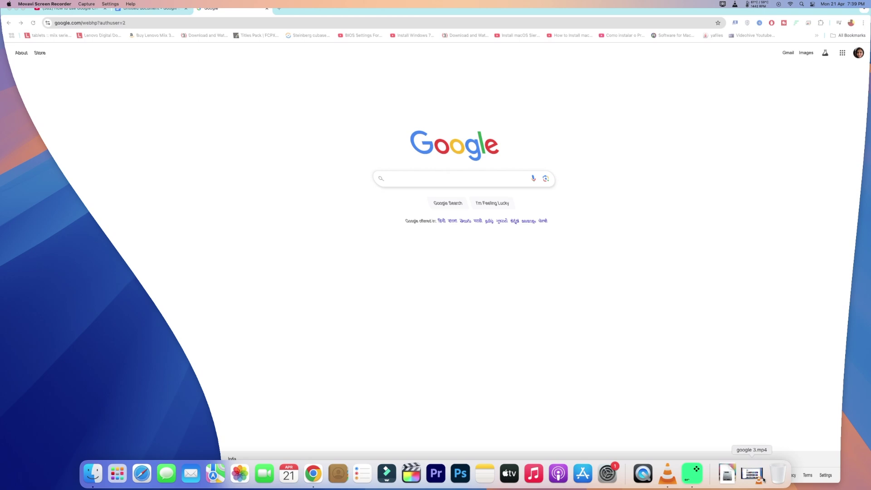
pyautogui.click(763, 479)
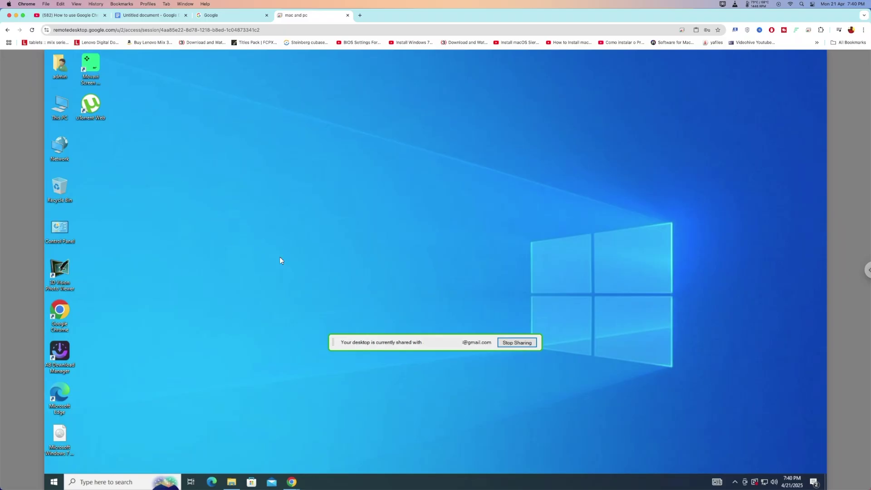
pyautogui.rightClick(207, 165)
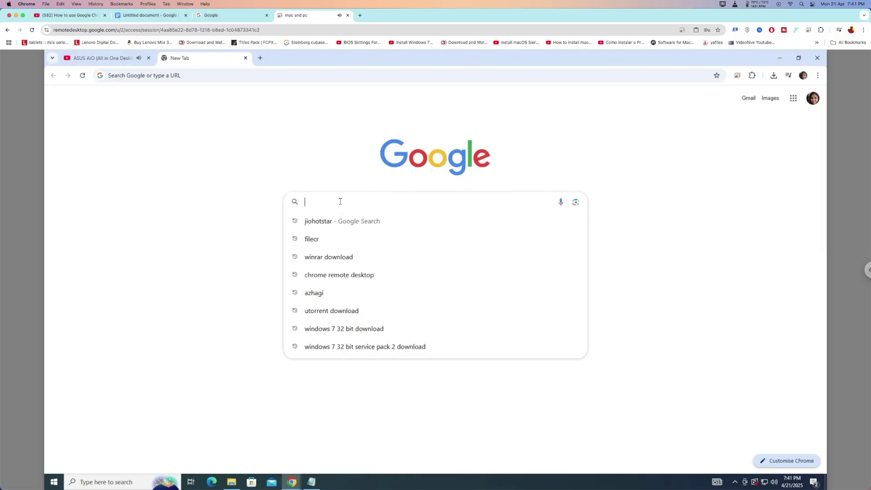
# - On the remote PC, search 'vlc' and download the VLC installer from videolan.org
pyautogui.write('vlc')
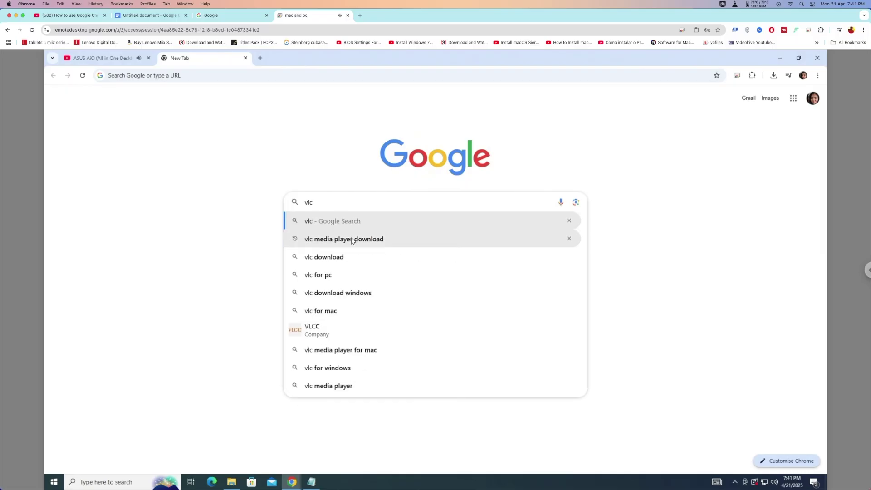
pyautogui.click(352, 239)
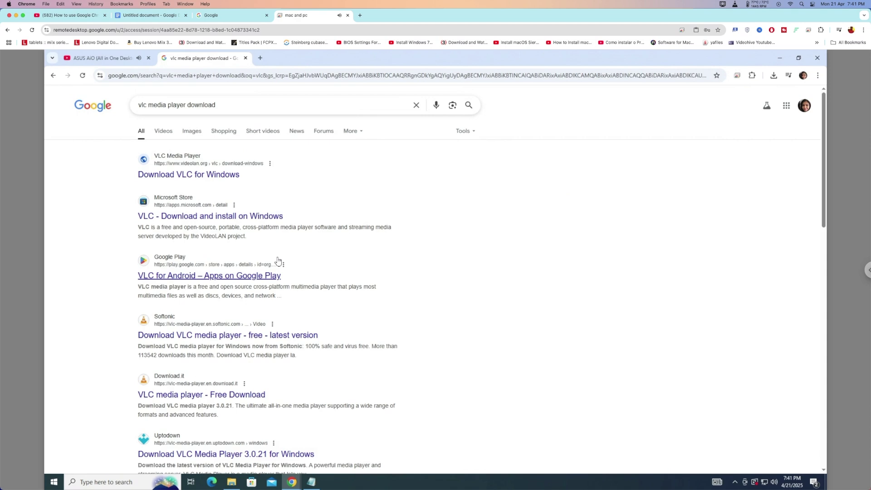
pyautogui.click(186, 175)
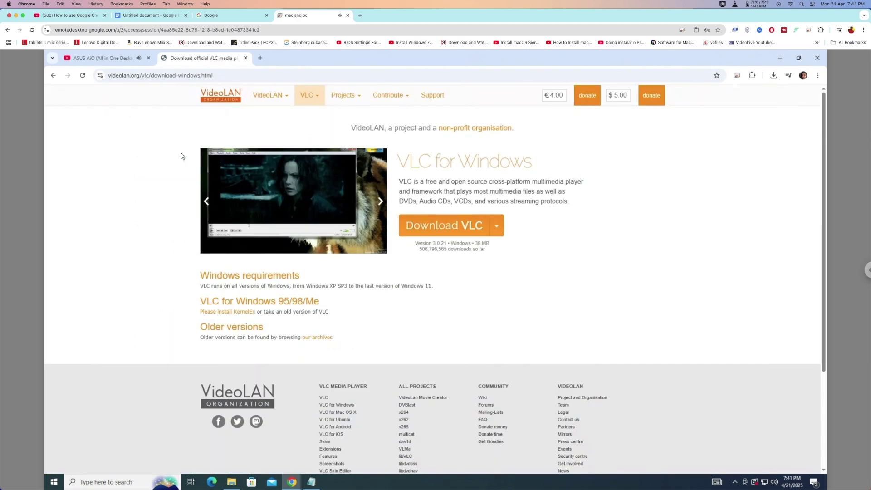
pyautogui.click(452, 232)
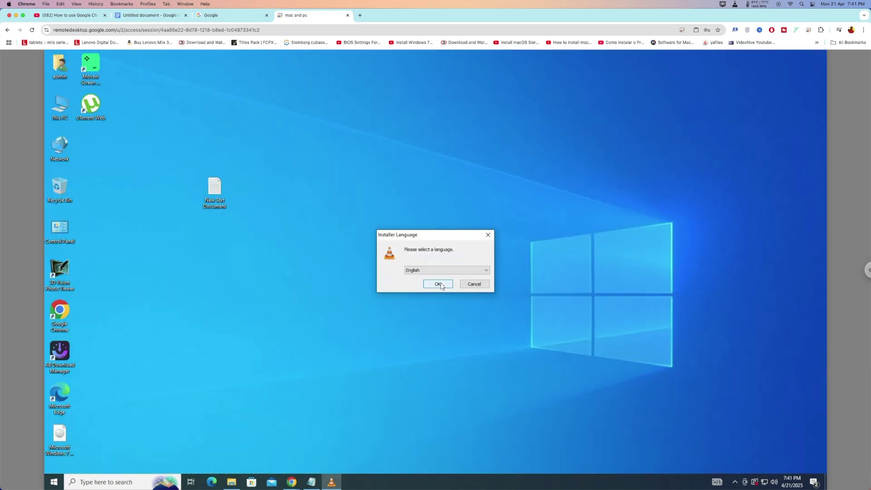
# - Run VLC setup with default language, licence, and components up to the install location
pyautogui.click(439, 285)
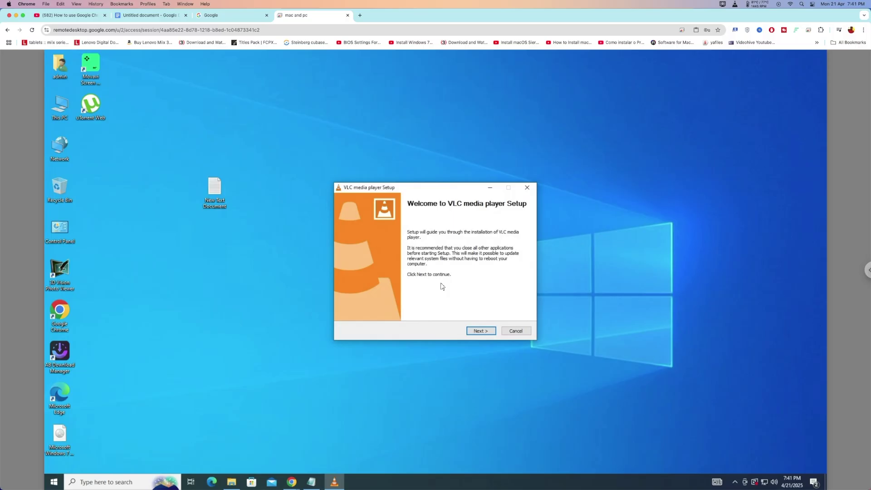
pyautogui.click(481, 332)
pyautogui.click(482, 331)
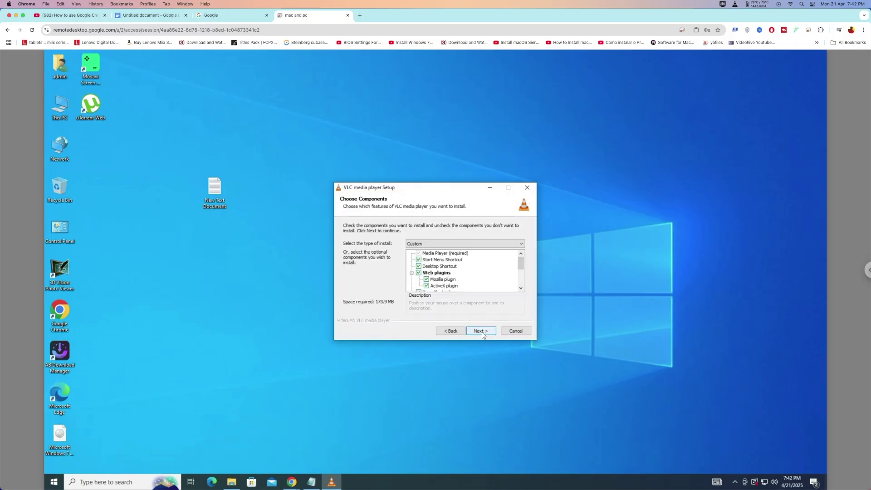
pyautogui.click(482, 331)
pyautogui.click(482, 331)
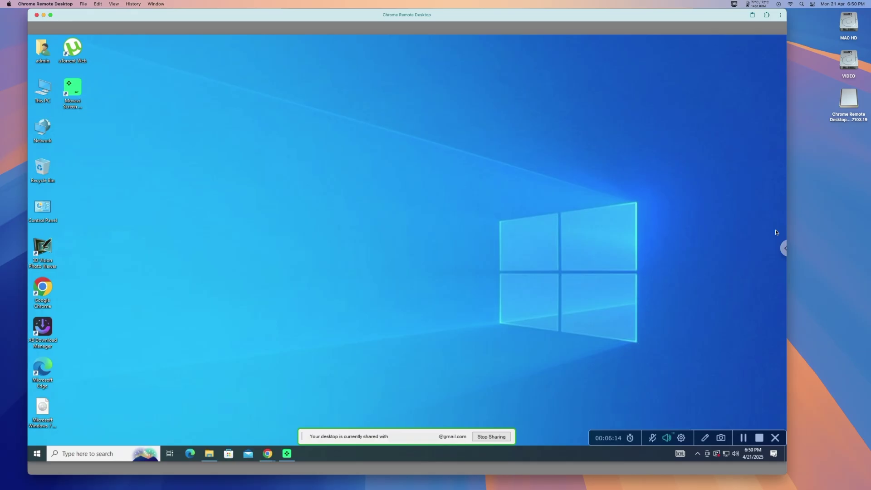
# - Open the session options side panel and collapse then re-expand the Session options and Video sections
pyautogui.click(783, 249)
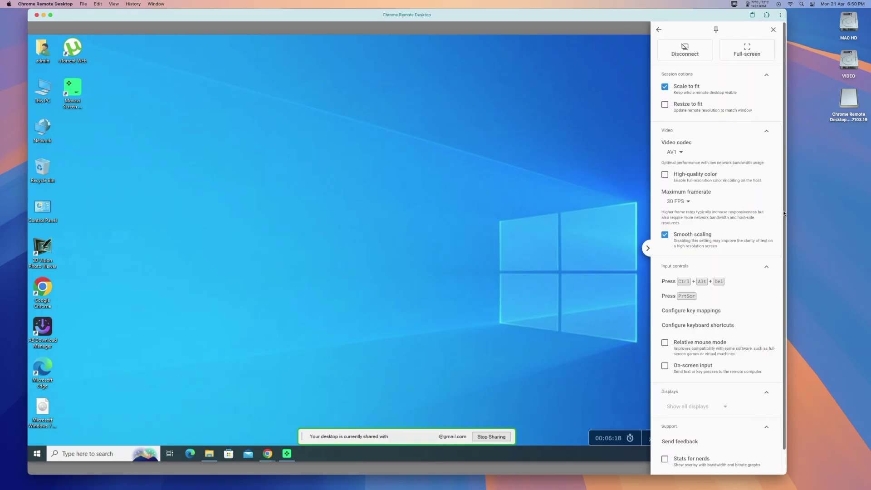
pyautogui.moveTo(784, 213); pyautogui.dragTo(783, 308)
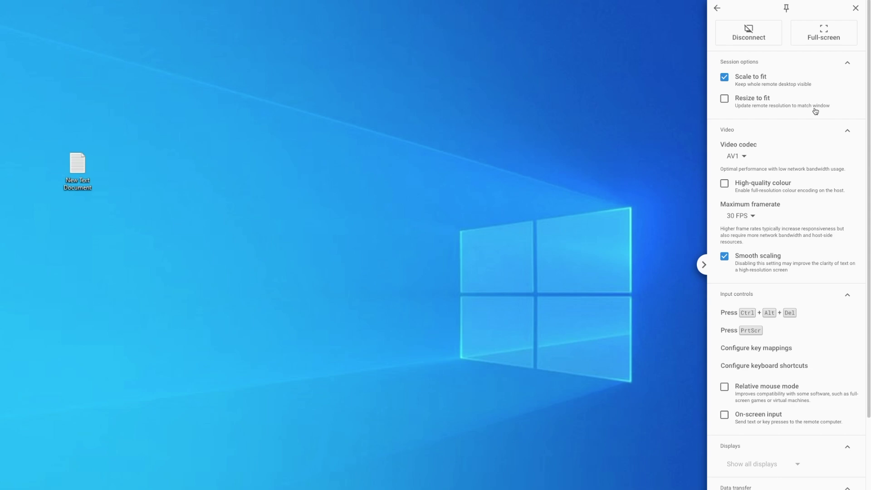
pyautogui.click(848, 63)
pyautogui.click(848, 63)
pyautogui.click(847, 133)
pyautogui.click(848, 133)
# - Try the VP8 and VP9 video codecs, then set the codec back to AV1
pyautogui.click(743, 158)
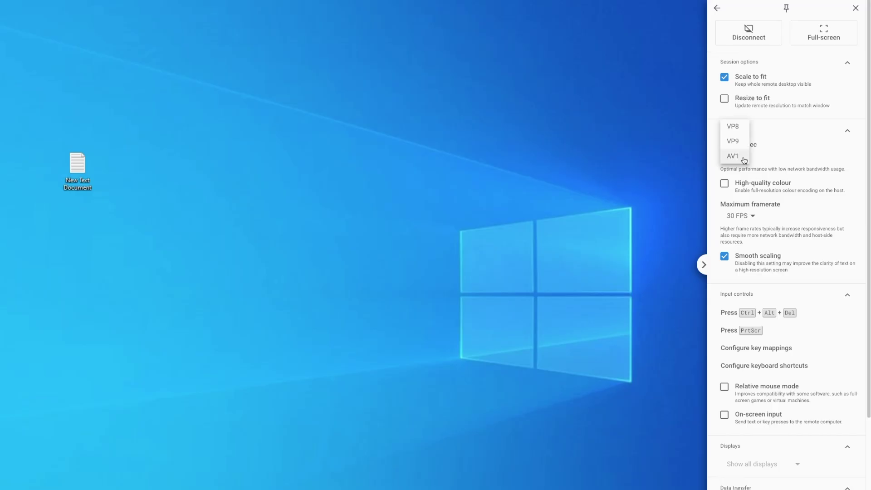
pyautogui.click(737, 129)
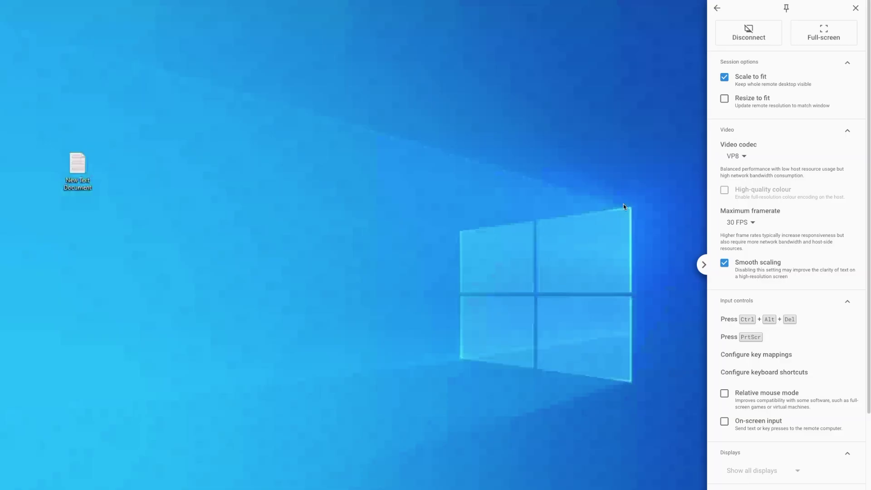
pyautogui.click(735, 156)
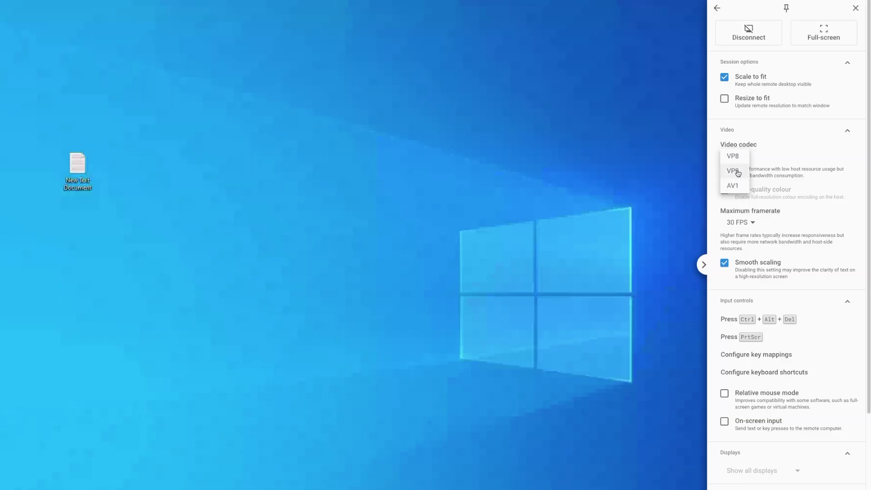
pyautogui.click(738, 172)
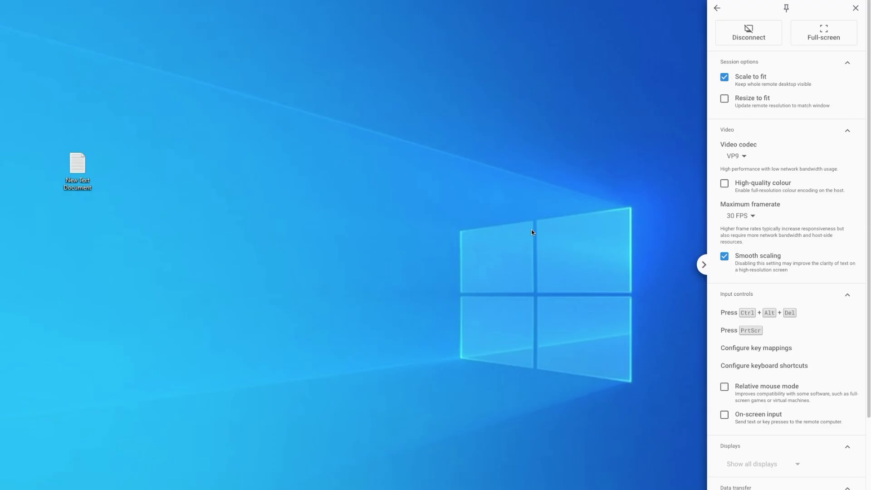
pyautogui.click(744, 156)
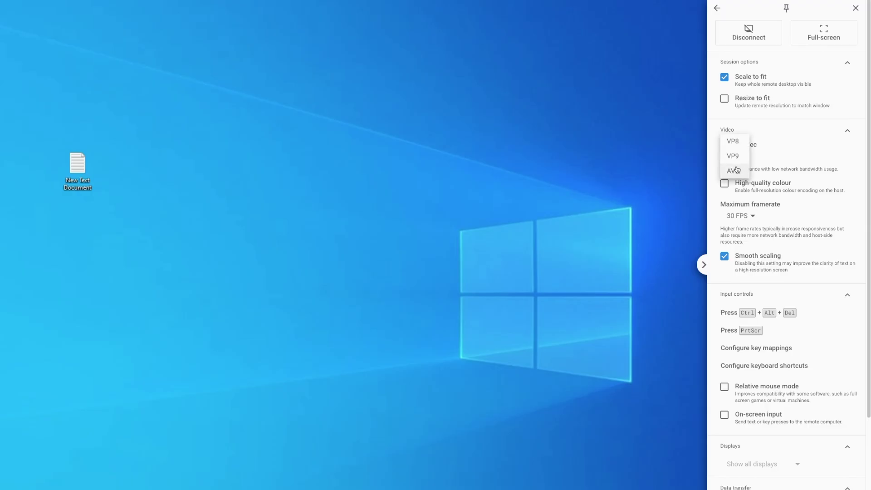
pyautogui.click(734, 172)
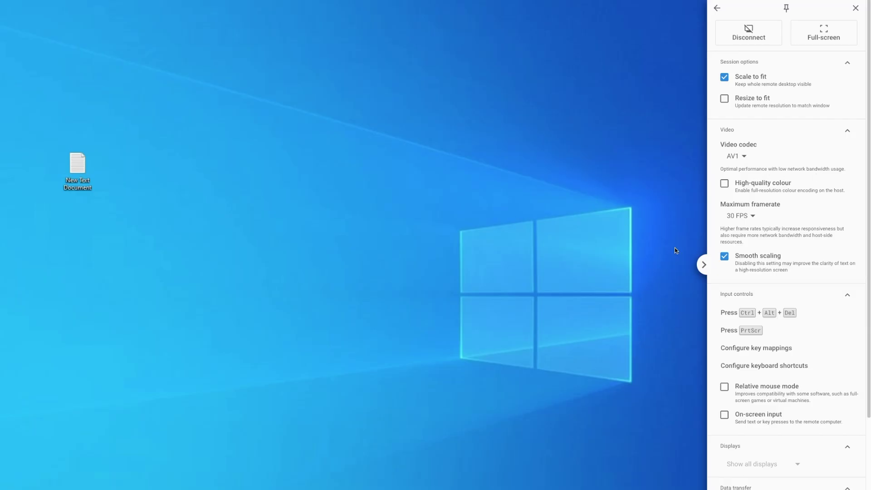
# - Keep the maximum framerate at 30 FPS and collapse the Displays section
pyautogui.click(752, 217)
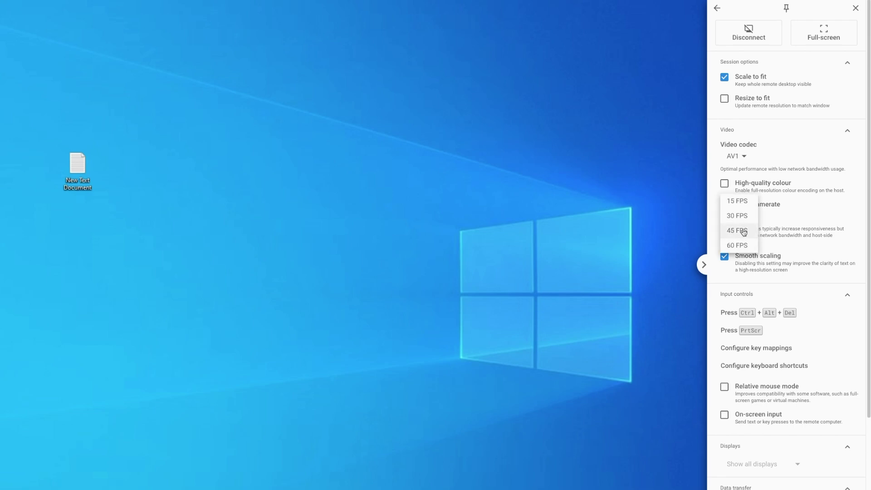
pyautogui.click(795, 212)
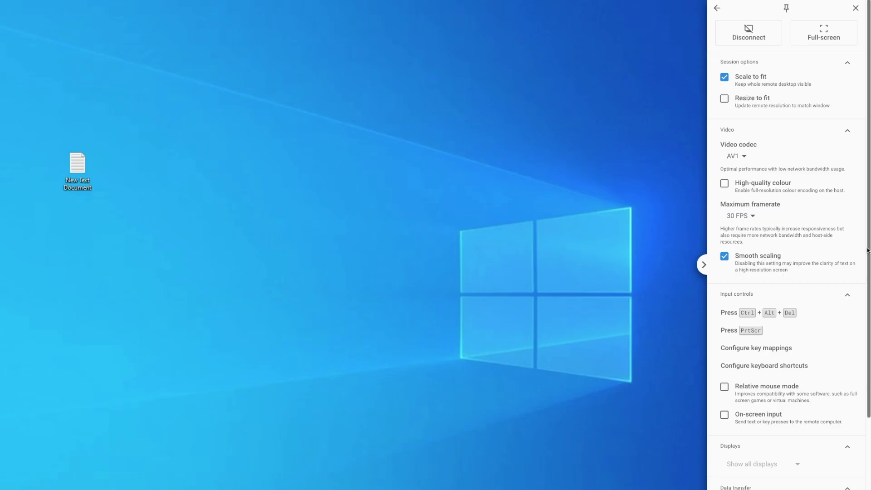
pyautogui.moveTo(867, 250); pyautogui.dragTo(868, 356)
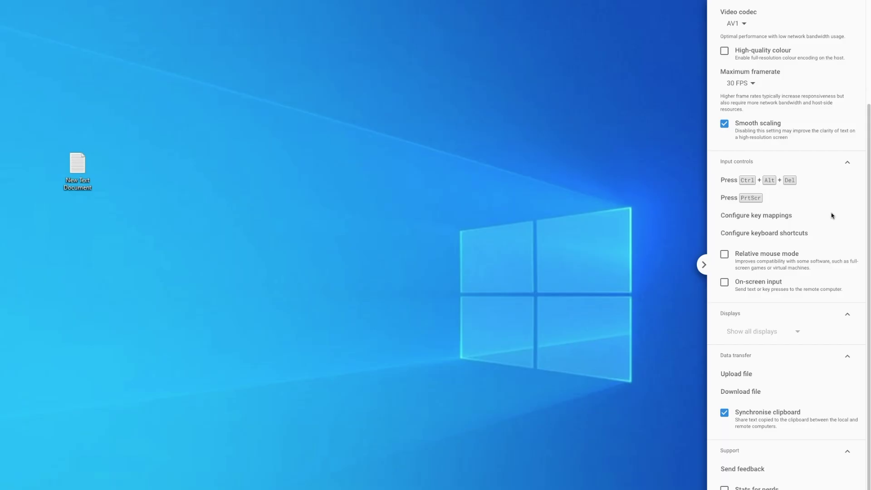
pyautogui.click(851, 318)
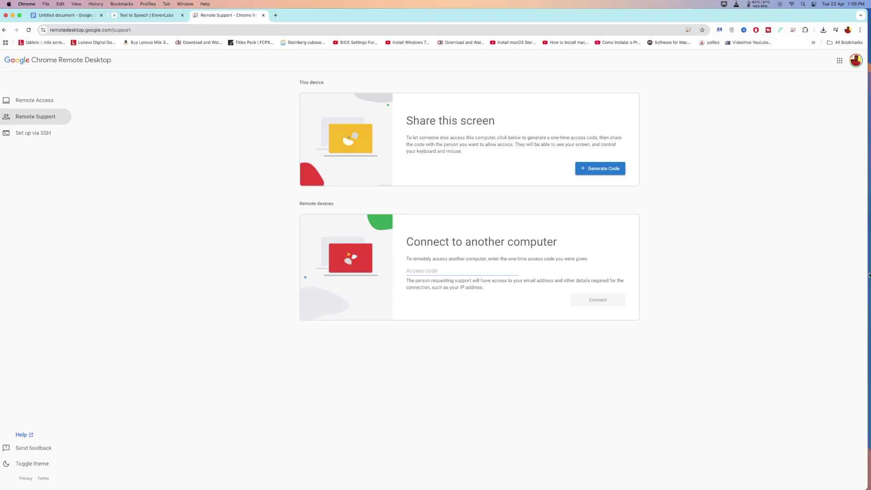
# - Widen the Chrome window to the screen edge and enter the PC's one-time access code
pyautogui.moveTo(867, 273); pyautogui.dragTo(870, 274)
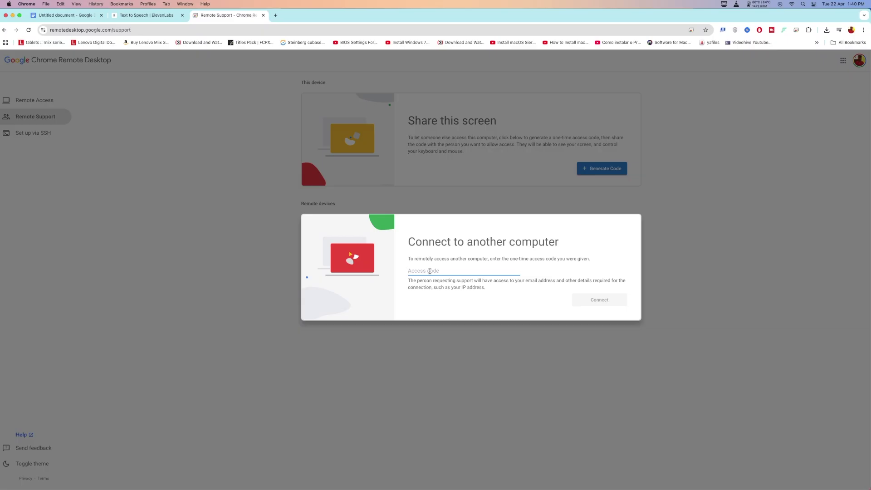
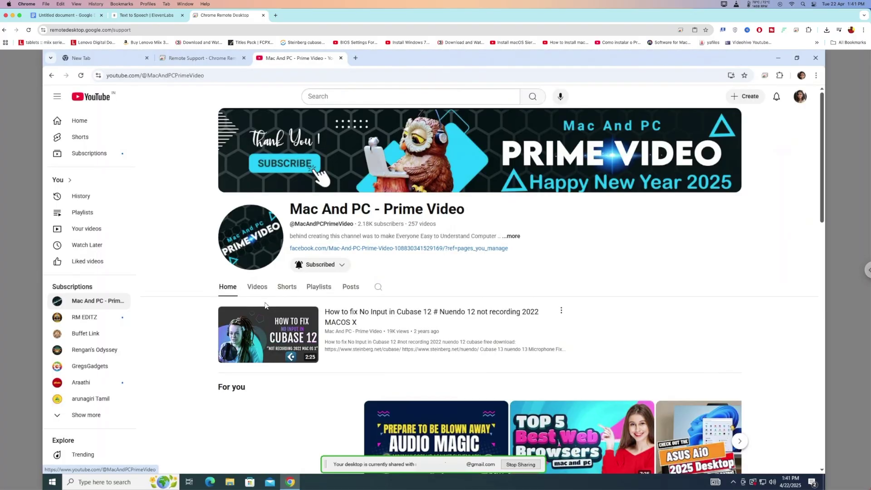
# - On the remote PC, show the Videos list of the Mac And PC - Prime Video channel
pyautogui.click(257, 287)
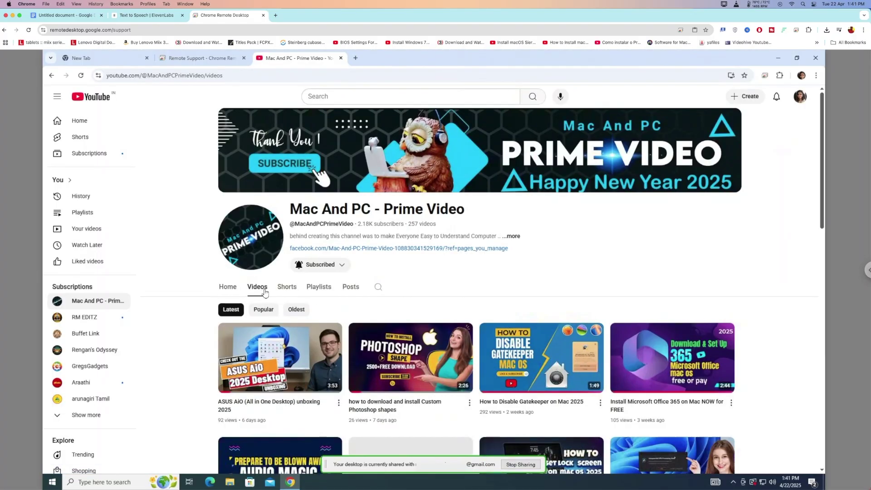